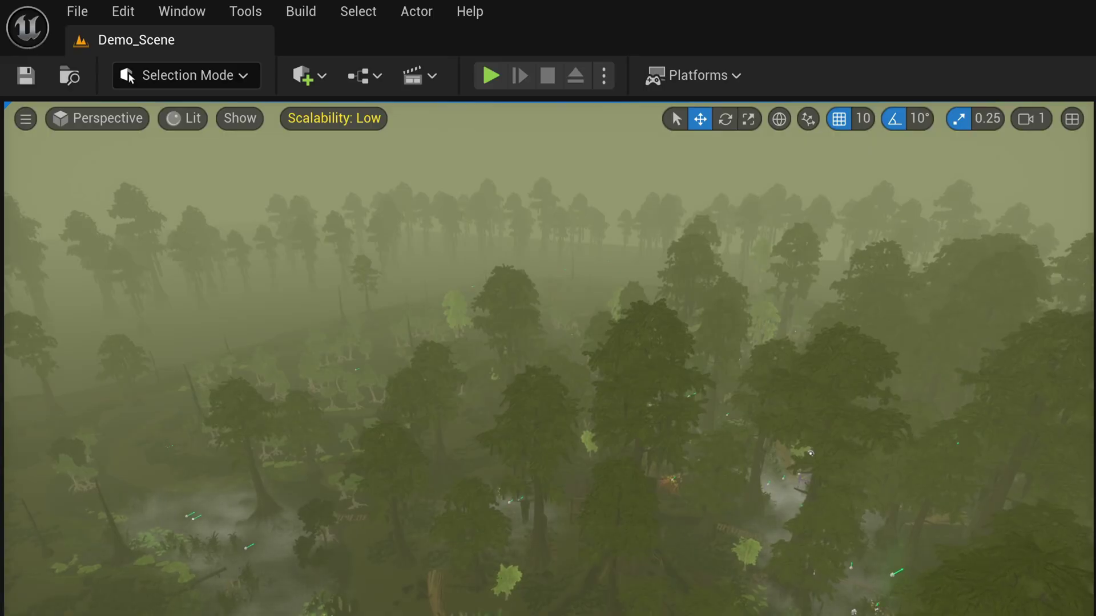
Step: Start migrating the whole Biomes folder from the project's Content folder, keeping every asset in the report included
{"action": "key", "text": "ctrl+space"}
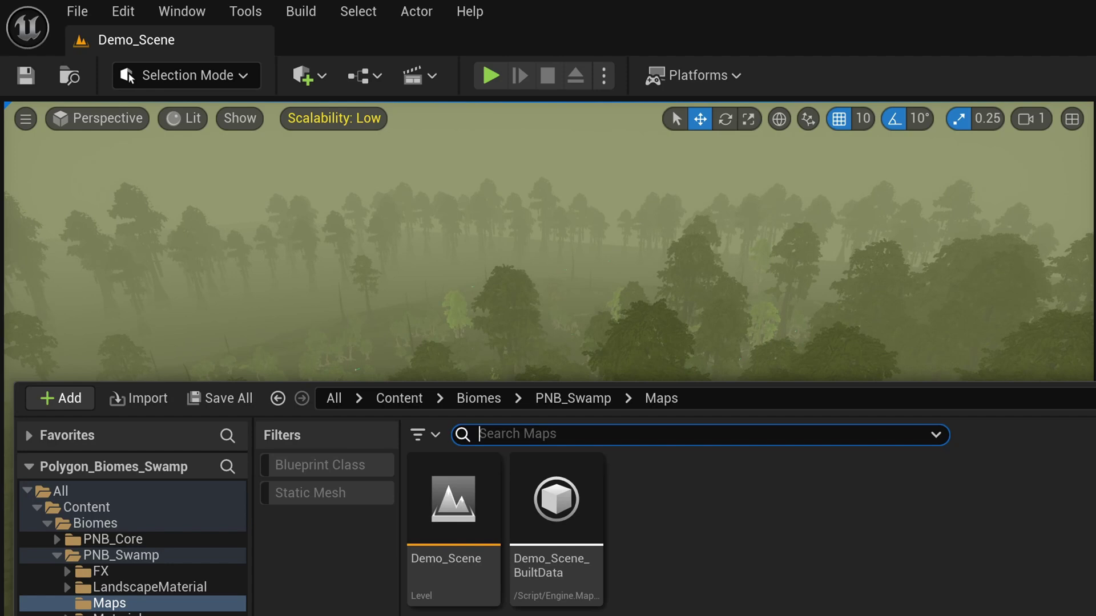
{"action": "mouse_move", "coordinate": [458, 522]}
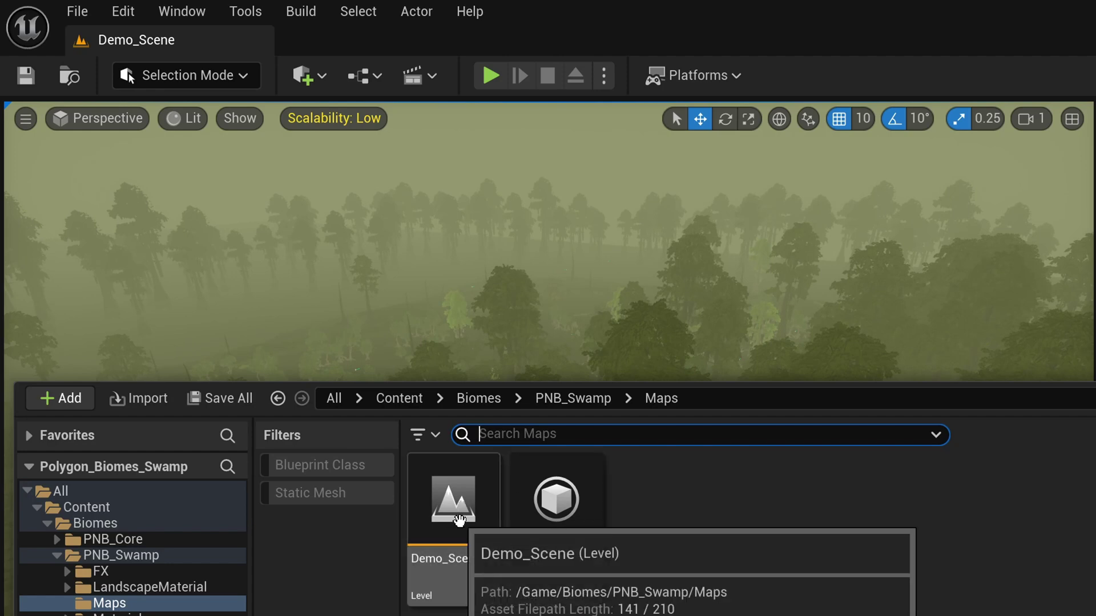
{"action": "left_click", "coordinate": [192, 521]}
{"action": "left_click", "coordinate": [191, 507]}
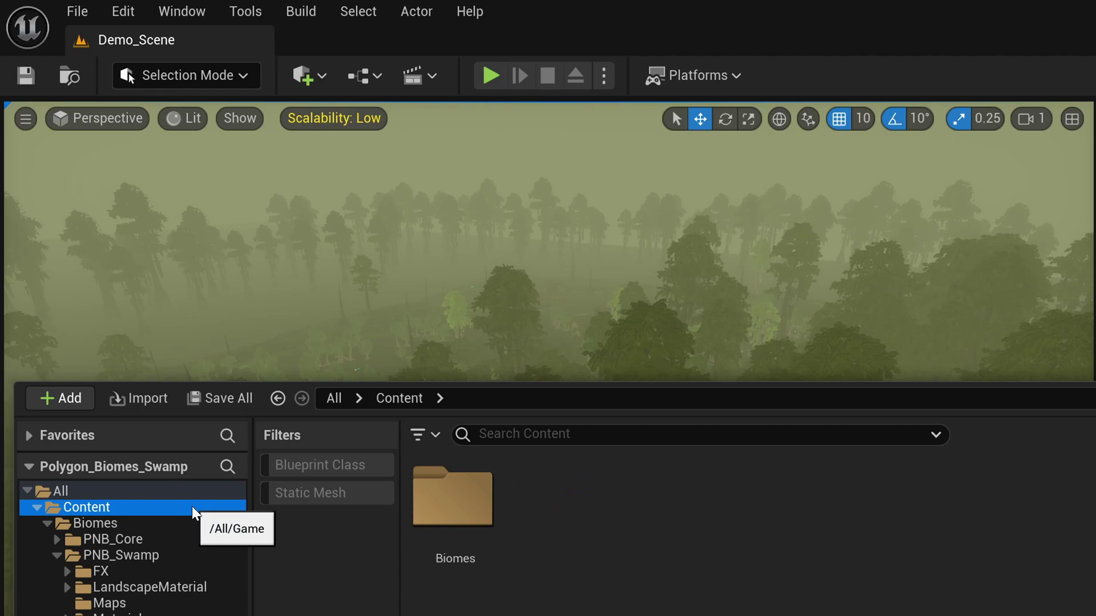
{"action": "left_click", "coordinate": [453, 519]}
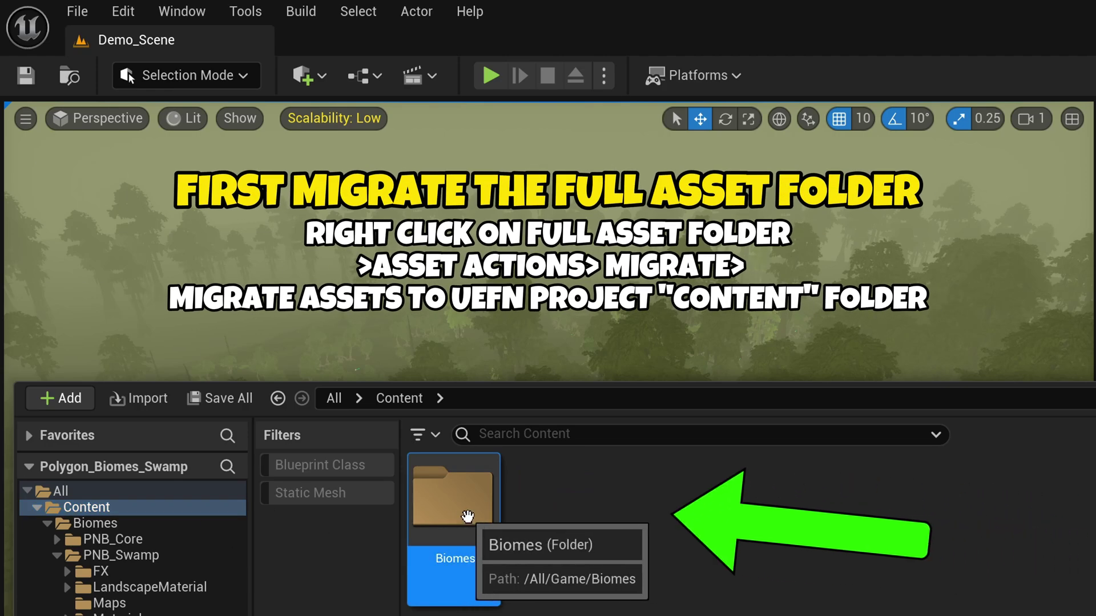
{"action": "right_click", "coordinate": [456, 518]}
{"action": "left_click", "coordinate": [591, 370]}
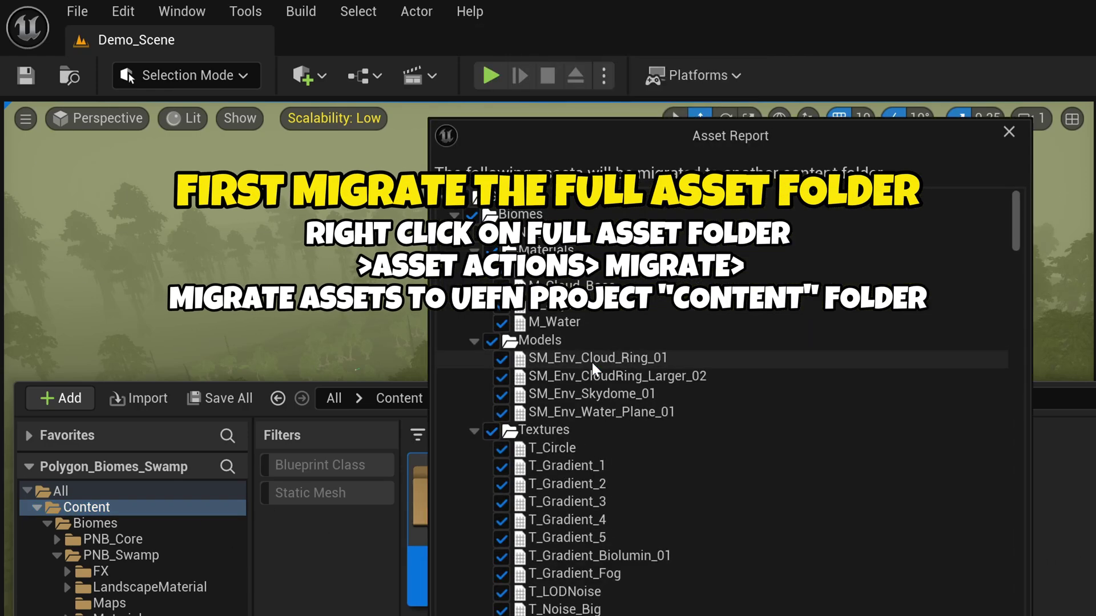
{"action": "left_click", "coordinate": [711, 594]}
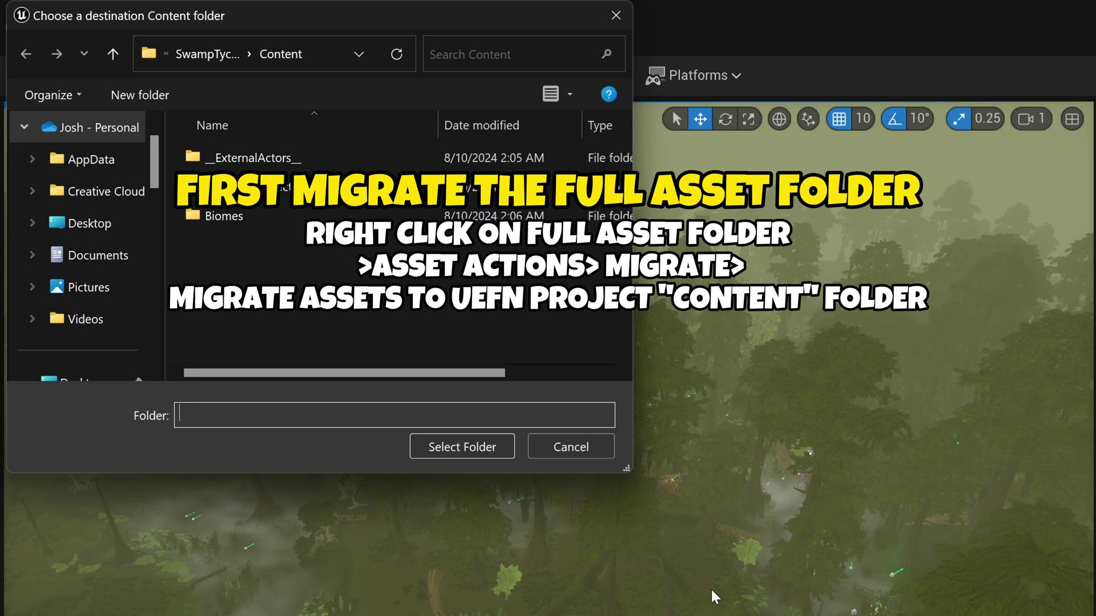
Step: Choose the Content folder inside UnrealMapTransfer/Plugins/UnrealMapTransfer as the destination and migrate the Biomes assets there
{"action": "left_click", "coordinate": [320, 323]}
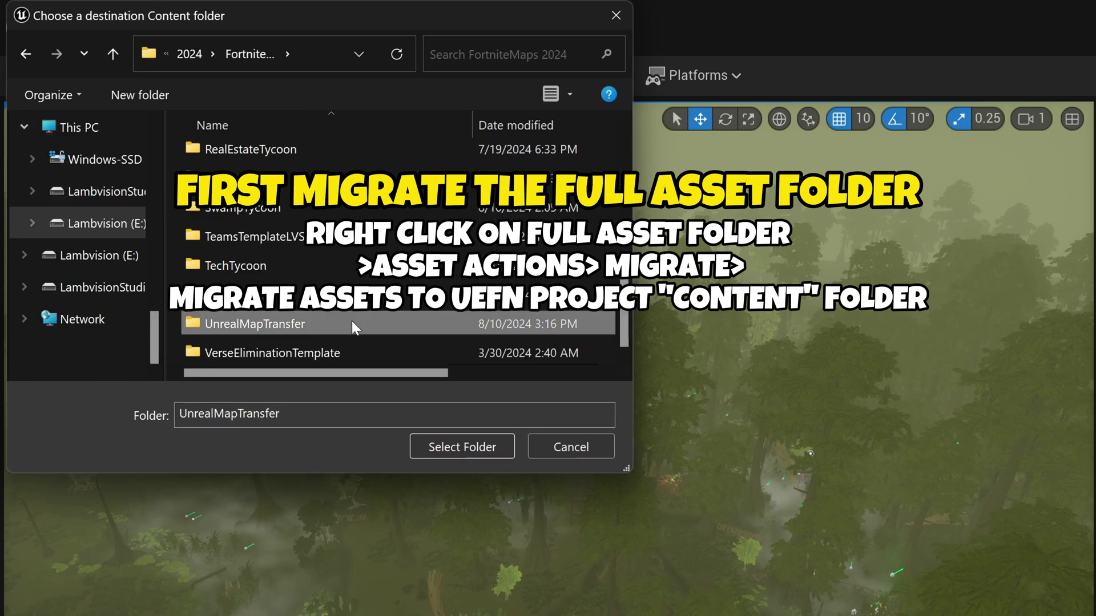
{"action": "double_click", "coordinate": [410, 310]}
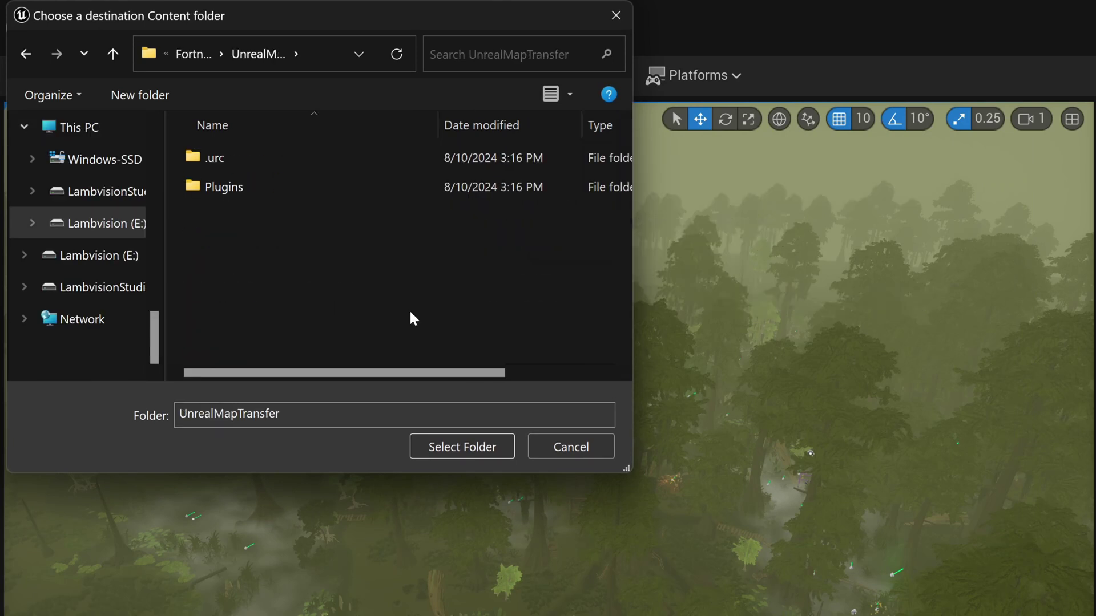
{"action": "double_click", "coordinate": [306, 184]}
{"action": "left_click", "coordinate": [317, 161]}
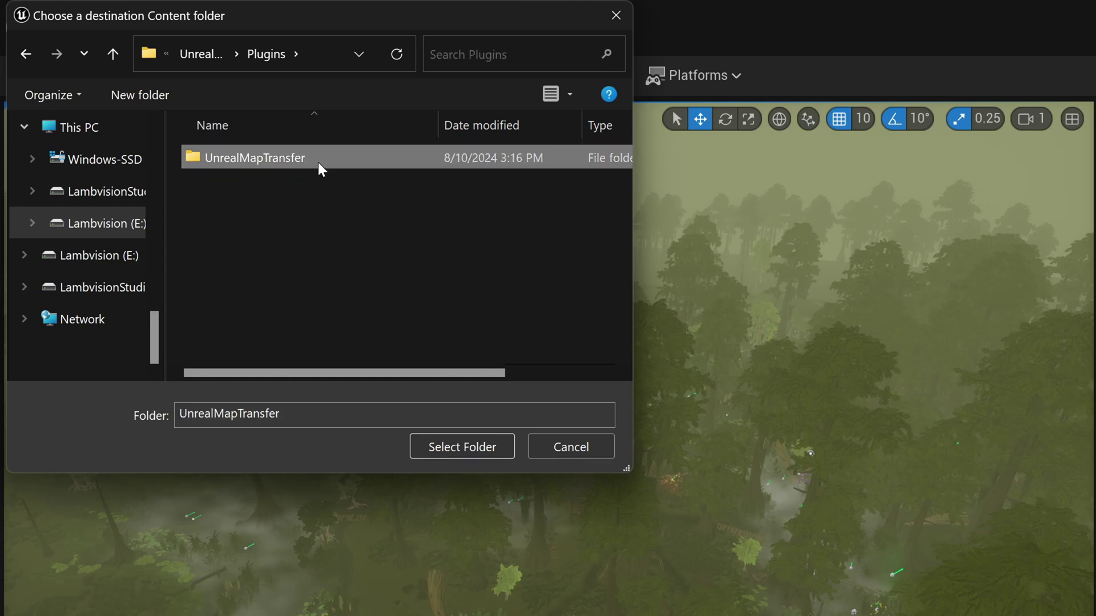
{"action": "double_click", "coordinate": [318, 164]}
{"action": "left_click", "coordinate": [311, 162]}
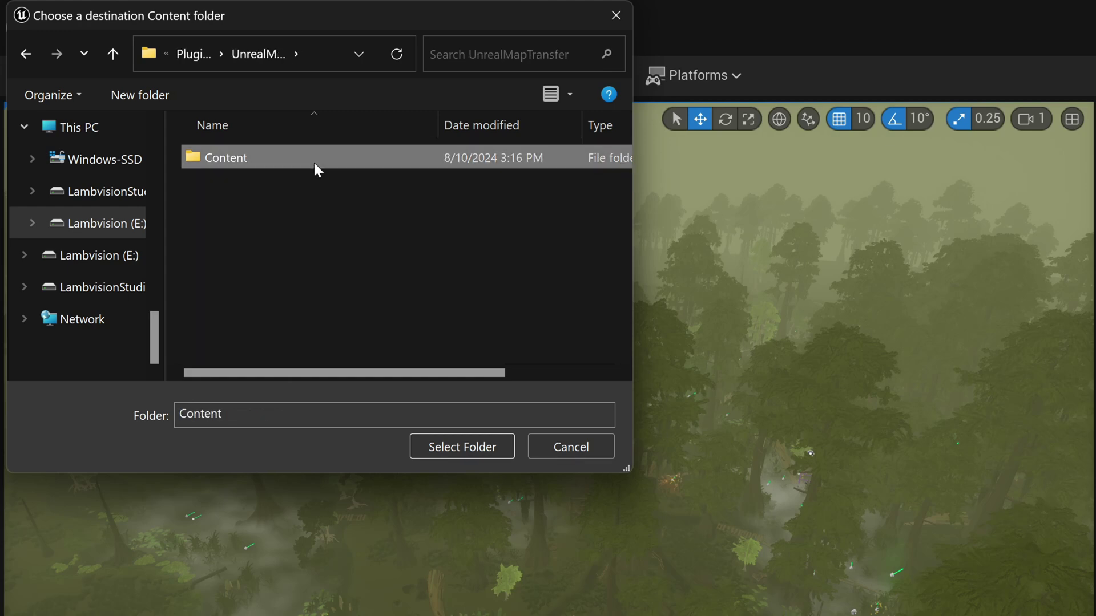
{"action": "left_click", "coordinate": [444, 437]}
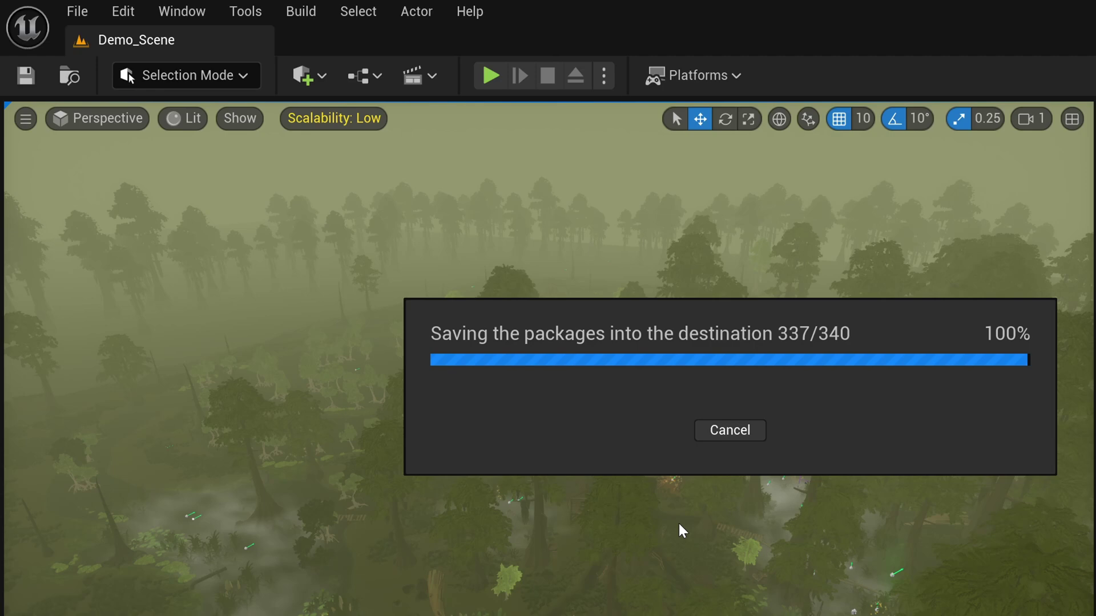
Step: Start migrating the Demo_Scene level from Biomes/PNB_Swamp/Maps together with all its reported dependencies
{"action": "key", "text": "ctrl+space"}
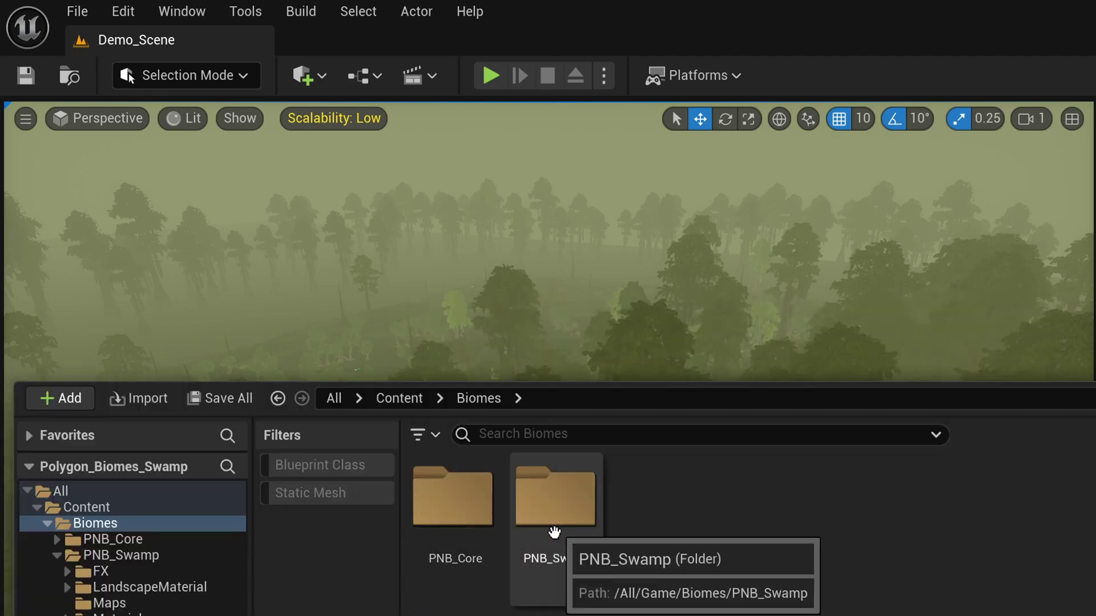
{"action": "double_click", "coordinate": [554, 532]}
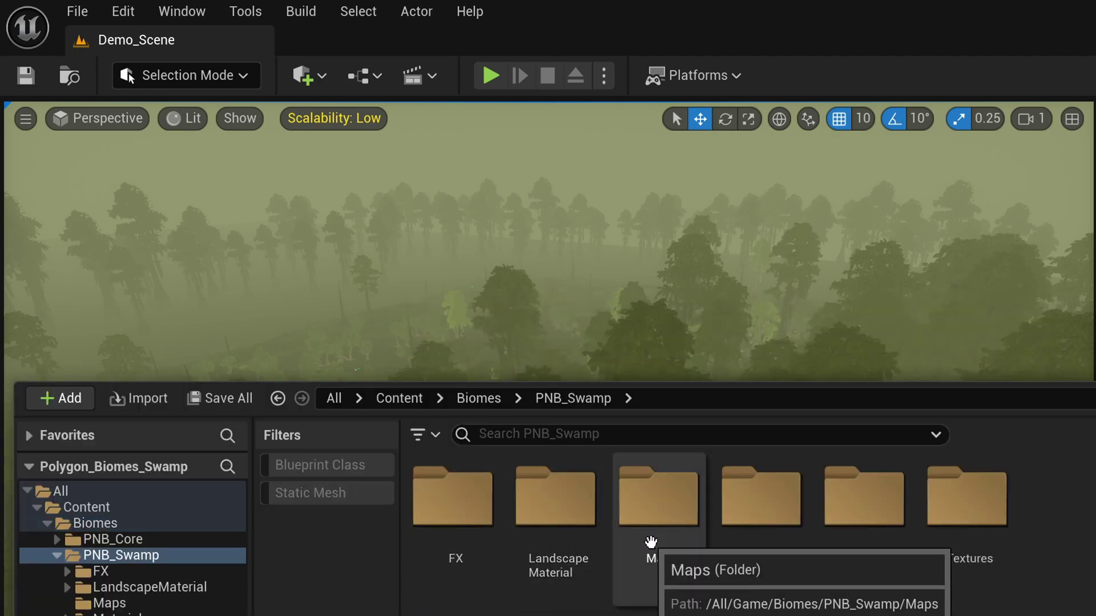
{"action": "double_click", "coordinate": [656, 508]}
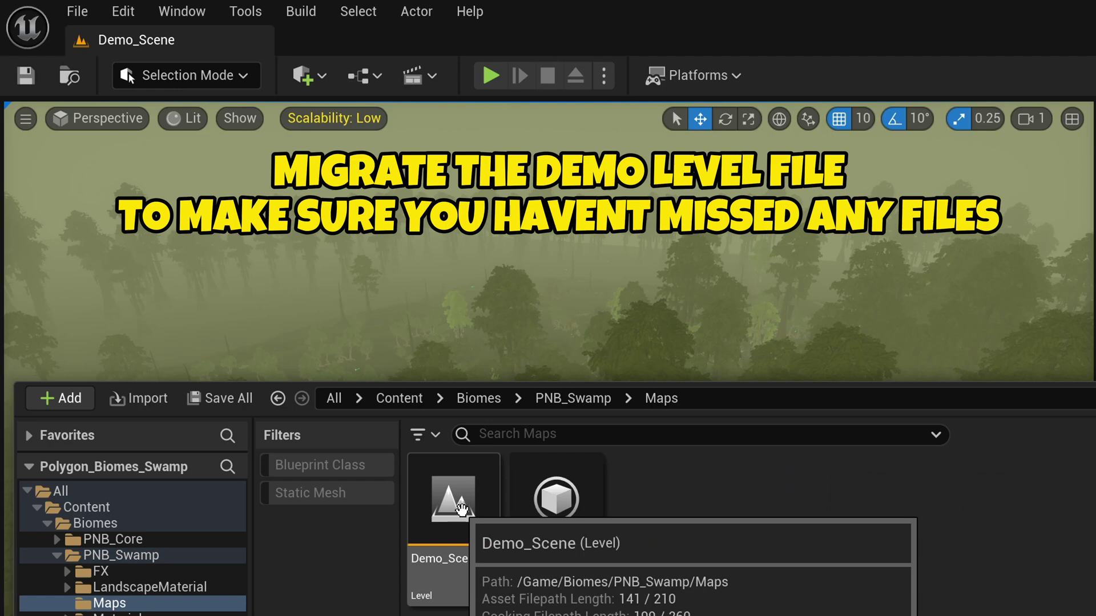
{"action": "left_click", "coordinate": [465, 513]}
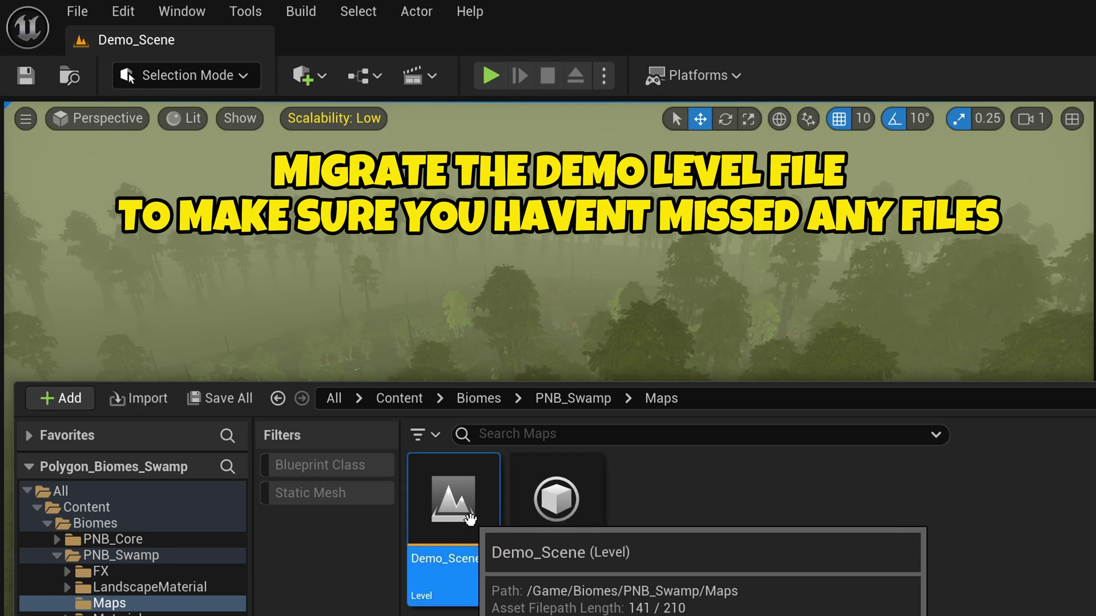
{"action": "right_click", "coordinate": [471, 520]}
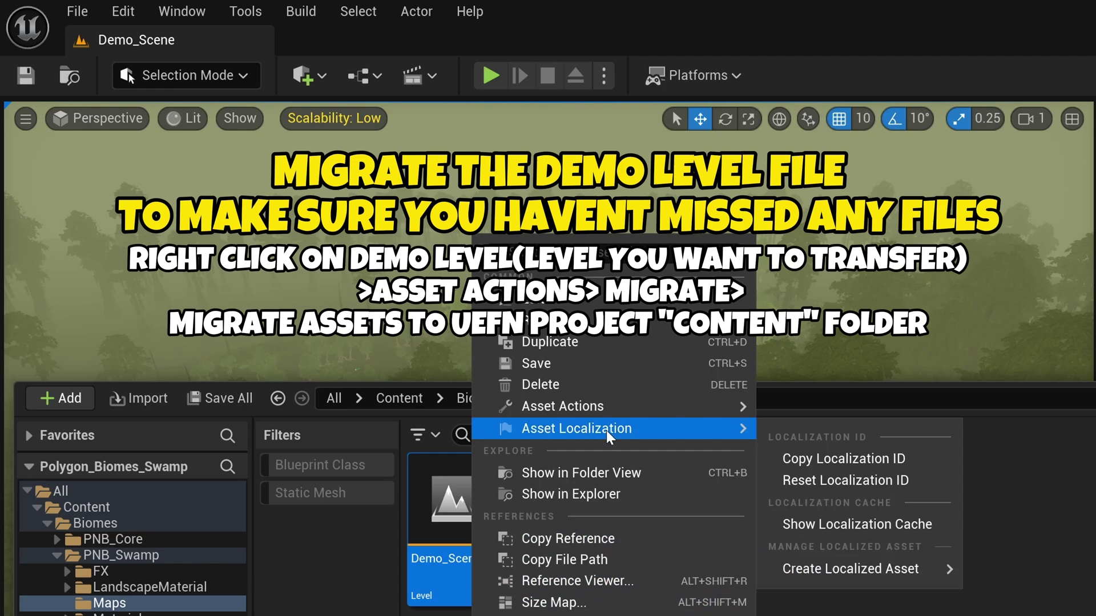
{"action": "mouse_move", "coordinate": [625, 411]}
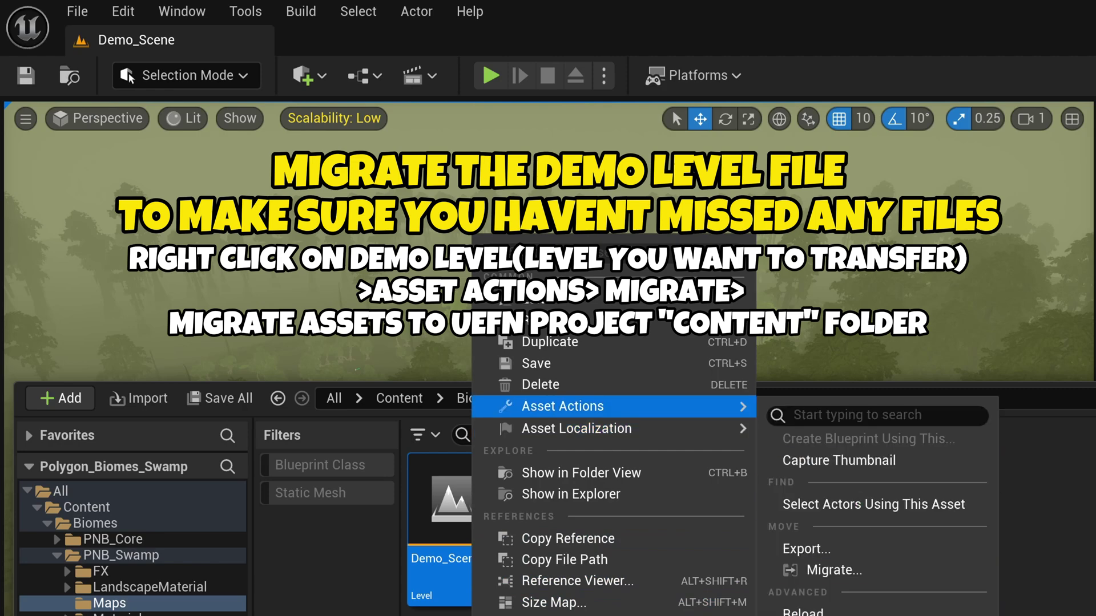
{"action": "left_click", "coordinate": [864, 570]}
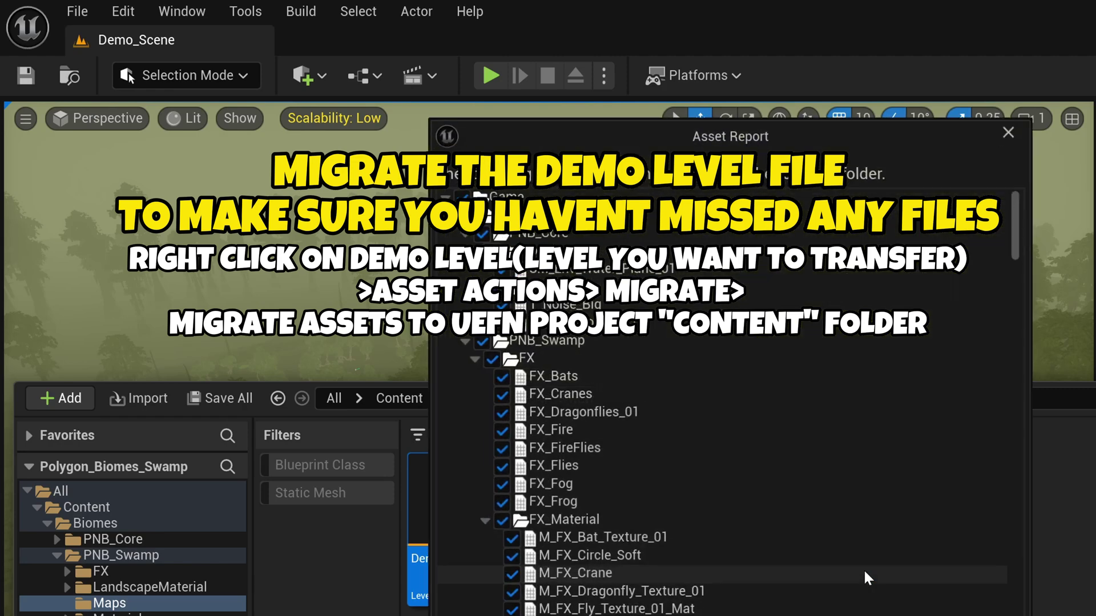
{"action": "left_click", "coordinate": [865, 615]}
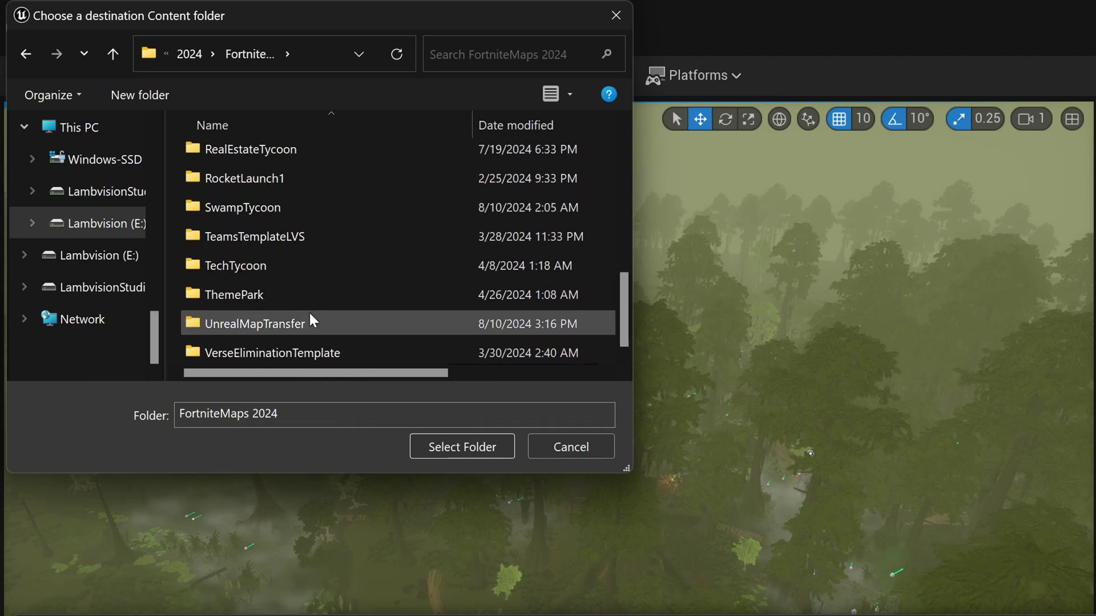
Step: Send the Demo_Scene migration to the UnrealMapTransfer plugin's Content folder
{"action": "double_click", "coordinate": [310, 310]}
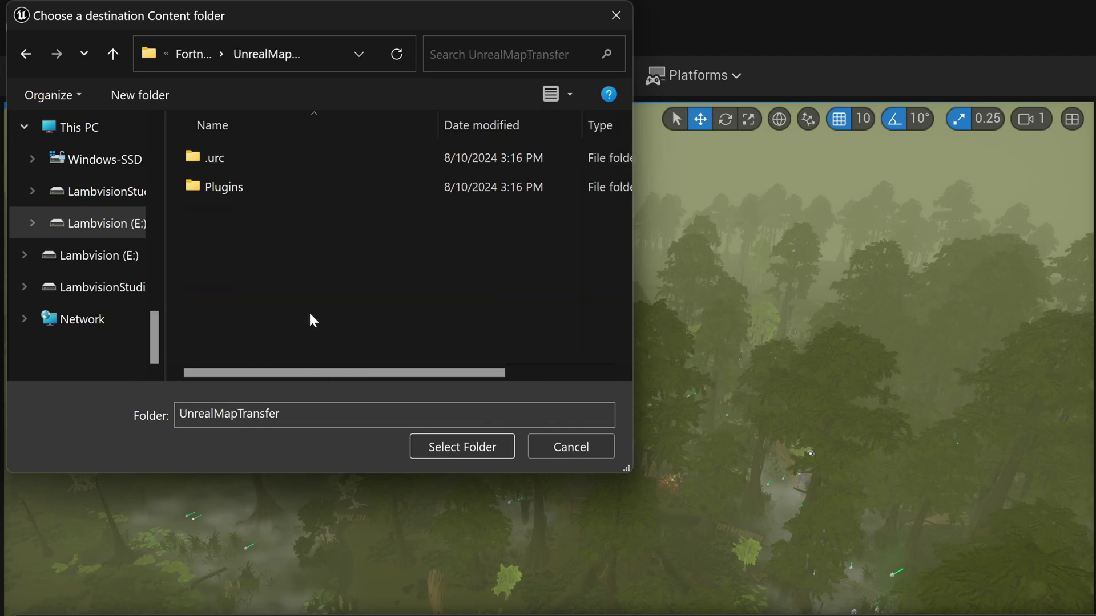
{"action": "double_click", "coordinate": [312, 194]}
{"action": "double_click", "coordinate": [316, 157]}
{"action": "left_click", "coordinate": [309, 160]}
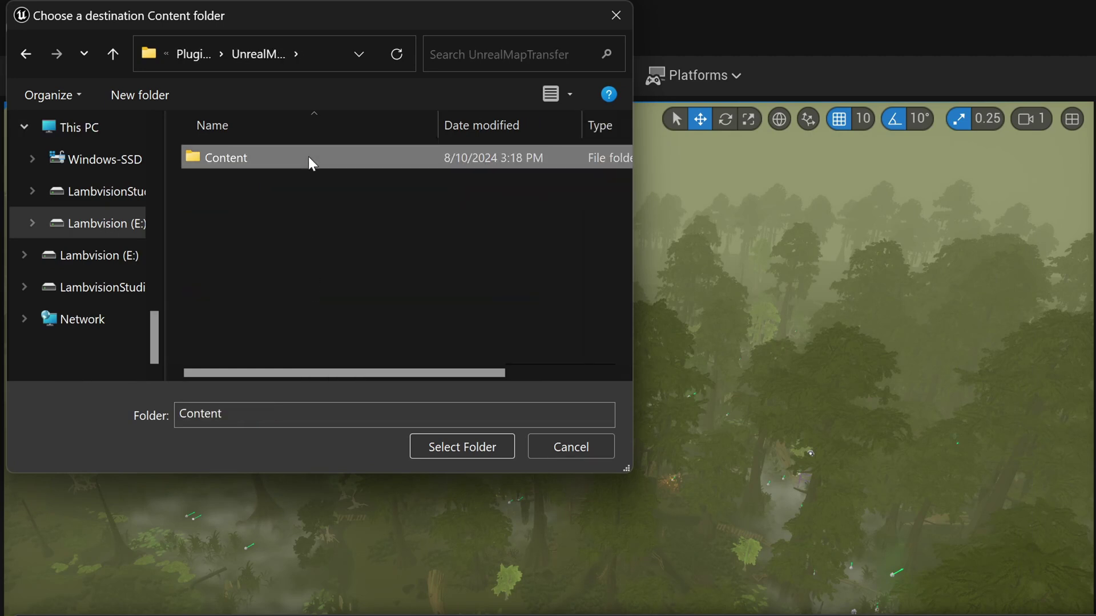
{"action": "left_click", "coordinate": [446, 448]}
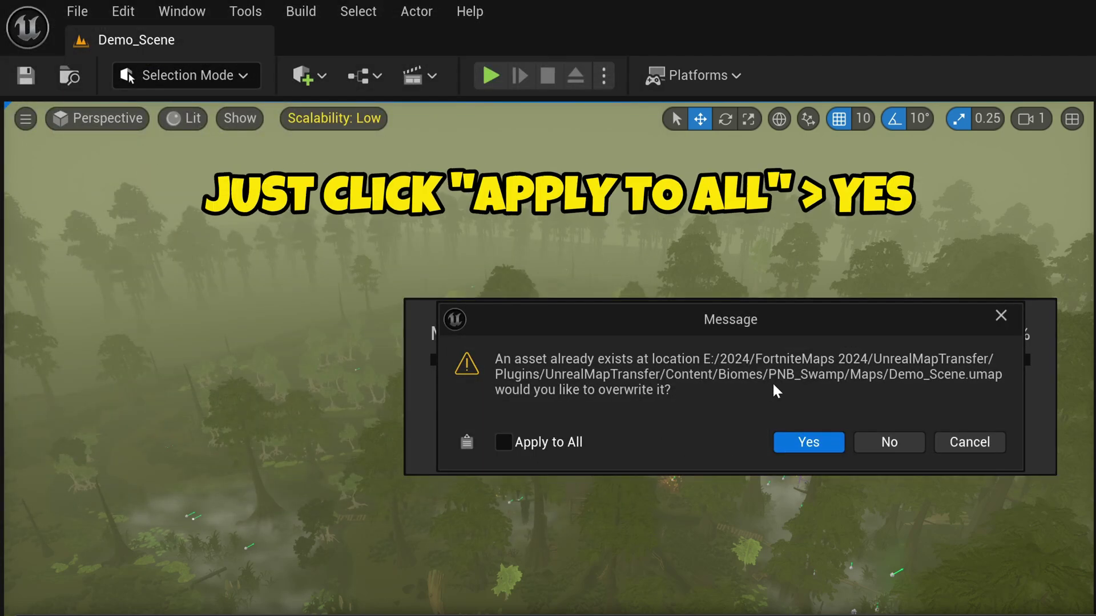
Step: Allow overwriting of the assets that already exist at the destination, applying the choice to all remaining ones
{"action": "left_click", "coordinate": [796, 436]}
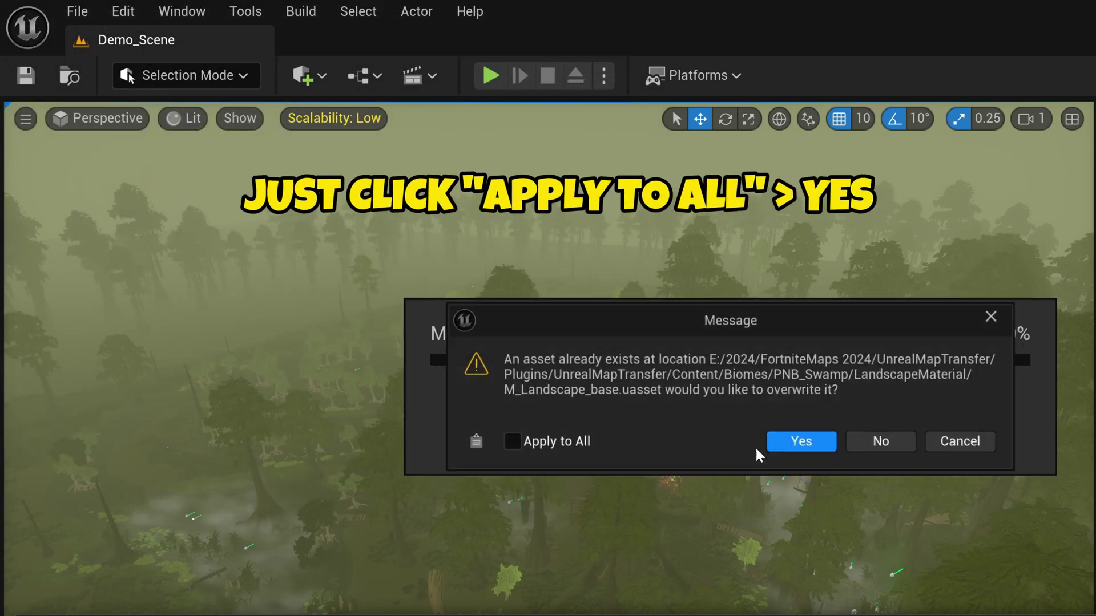
{"action": "left_click", "coordinate": [800, 439]}
{"action": "left_click", "coordinate": [801, 445]}
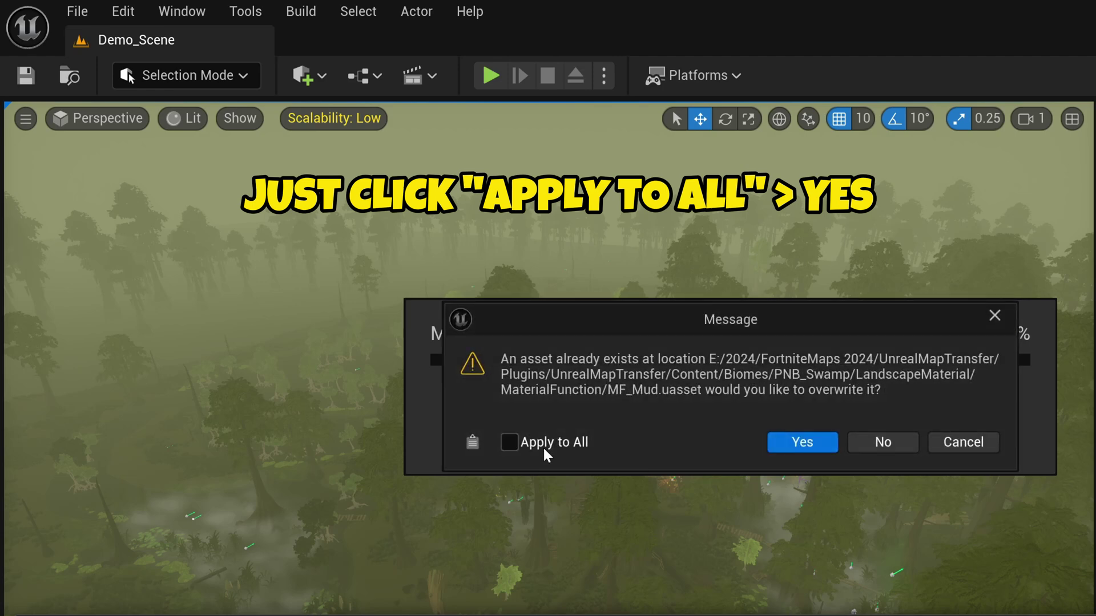
{"action": "left_click", "coordinate": [575, 443]}
{"action": "left_click", "coordinate": [774, 444]}
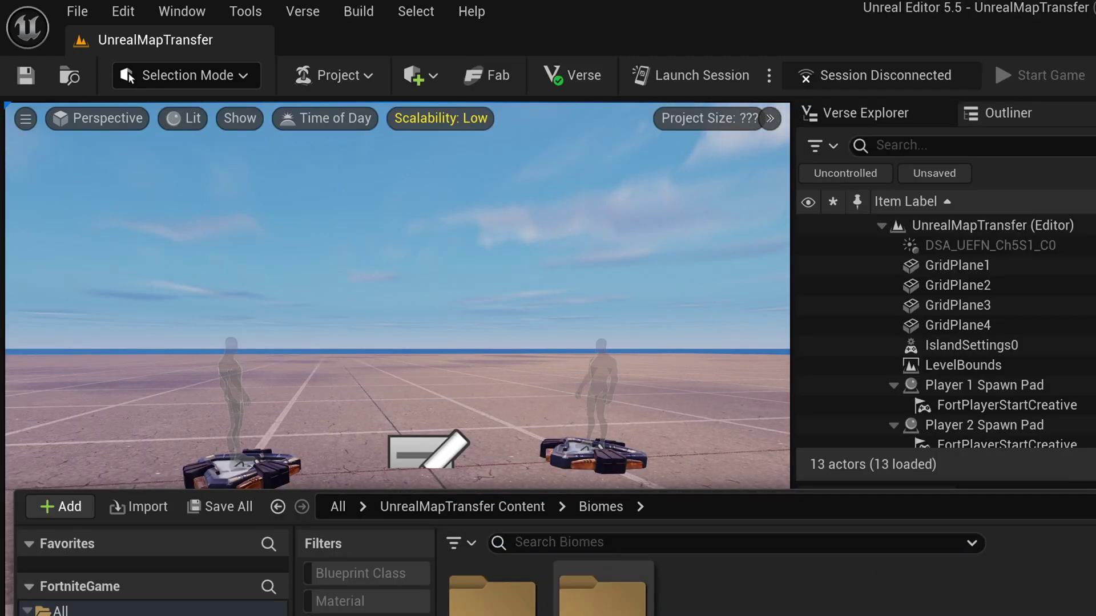
Step: Switch to the UnrealMapTransfer project in UEFN and open the Demo_Scene level from Biomes/PNB_Swamp/Maps
{"action": "double_click", "coordinate": [603, 591]}
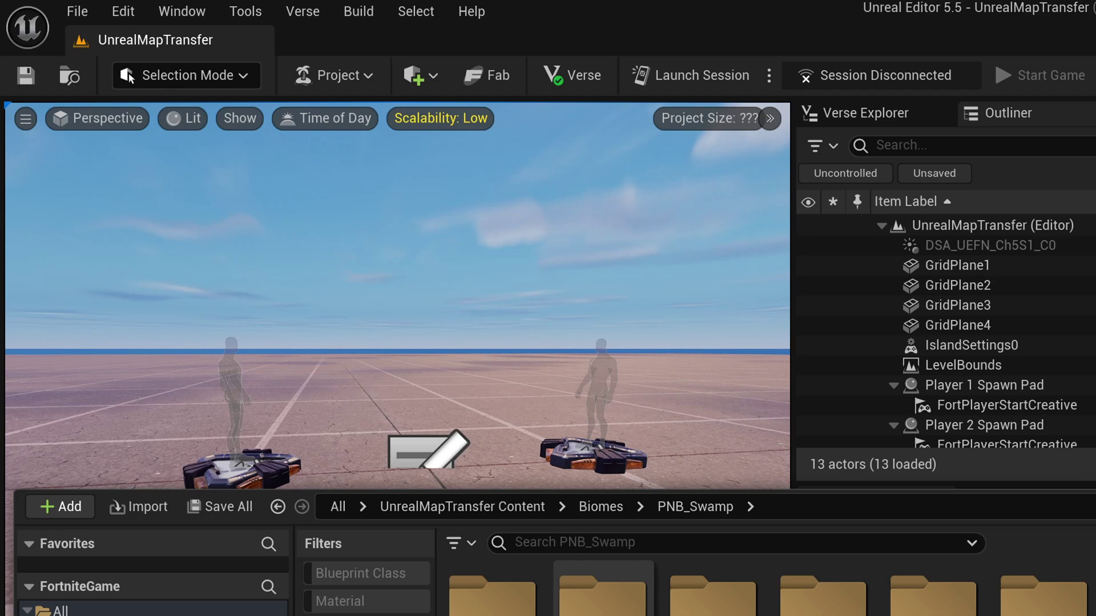
{"action": "double_click", "coordinate": [713, 594]}
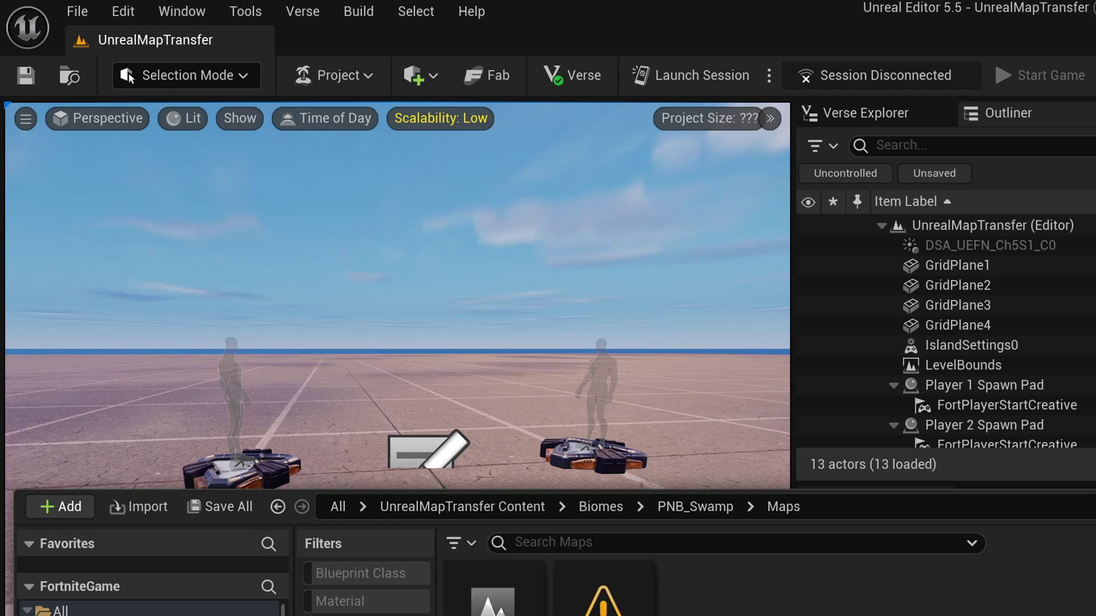
{"action": "mouse_move", "coordinate": [493, 594]}
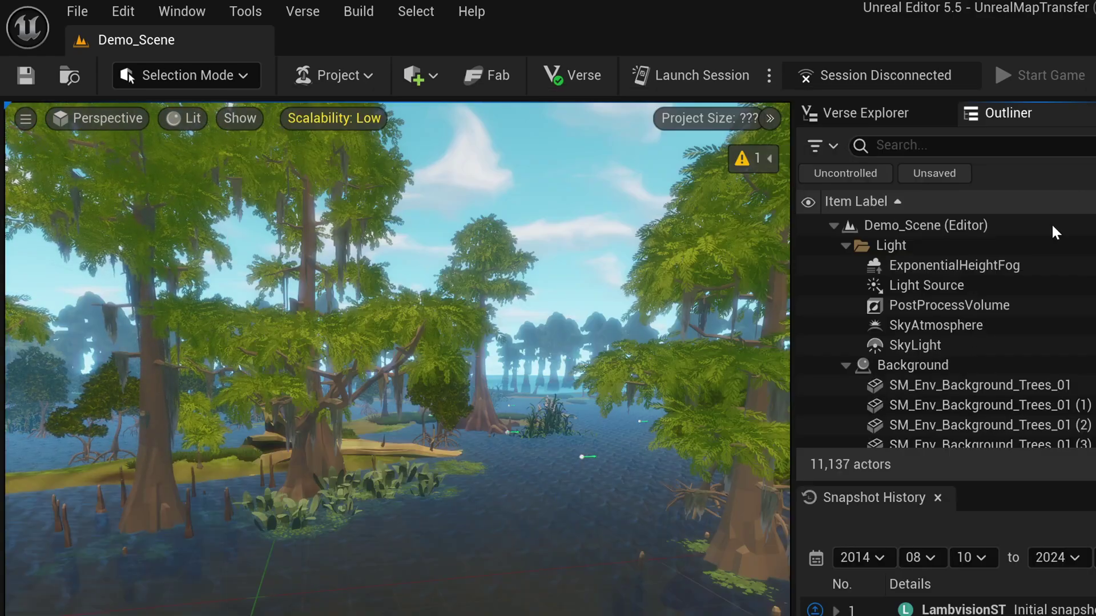
Step: Fly through the migrated demo level and examine its swamp terrain, water and trees
{"action": "right_click_drag", "start_coordinate": [720, 340], "coordinate": [600, 320]}
{"action": "key", "text": "w"}
{"action": "key", "text": "w"}
{"action": "key", "text": "w"}
{"action": "right_click_drag", "start_coordinate": [399, 348], "coordinate": [400, 351]}
{"action": "key", "text": "w"}
{"action": "right_click_drag", "start_coordinate": [657, 236], "coordinate": [717, 273]}
{"action": "right_click_drag", "start_coordinate": [662, 217], "coordinate": [662, 220]}
Step: Select all actors in the demo level and paste copies of them into the blank UnrealMapTransfer level
{"action": "key", "text": "ctrl+a"}
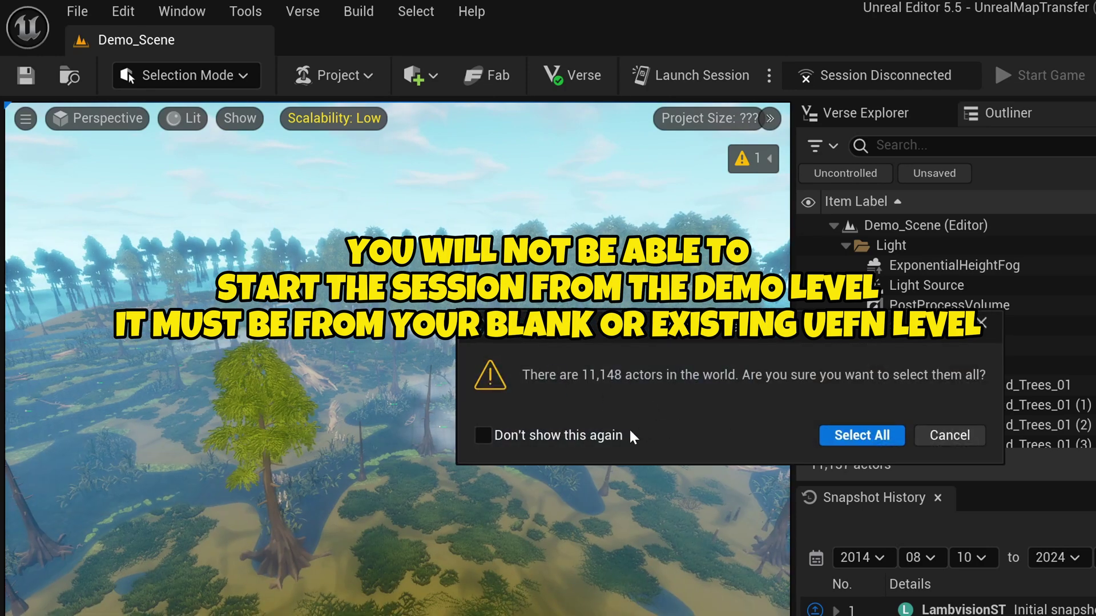
{"action": "left_click", "coordinate": [837, 436]}
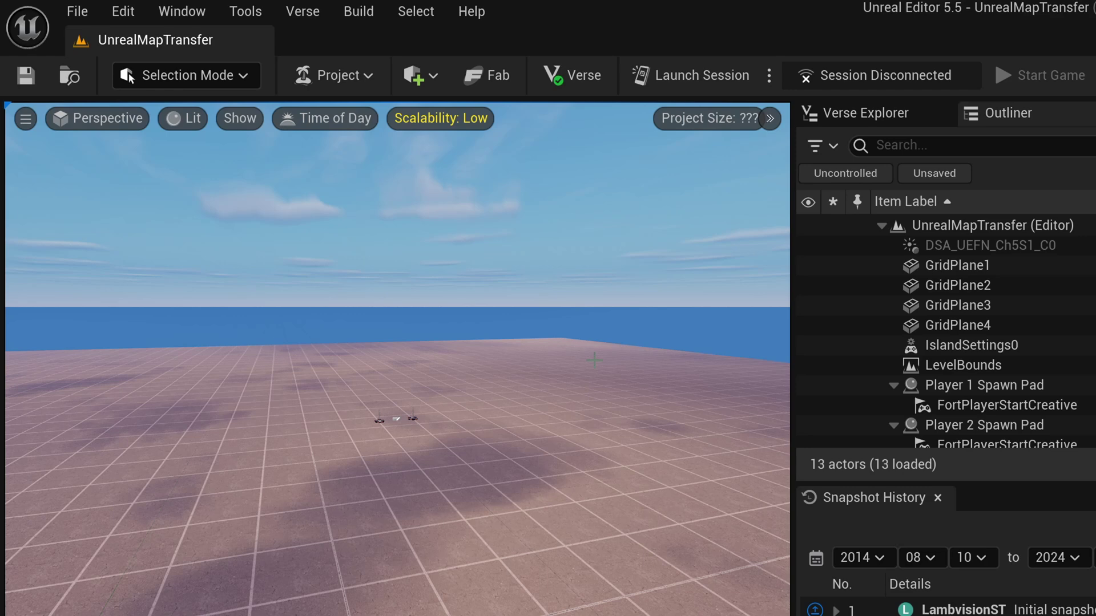
{"action": "key", "text": "ctrl+v"}
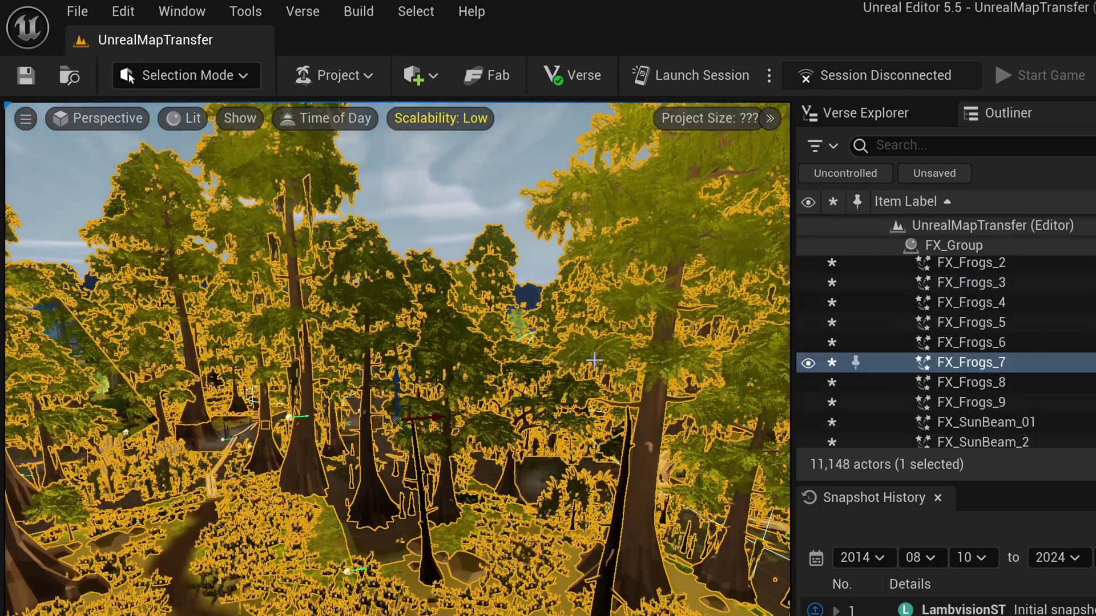
Step: Deselect the pasted actors and examine the swamp environment in the UnrealMapTransfer level from several viewpoints
{"action": "key", "text": "s"}
{"action": "right_click_drag", "start_coordinate": [594, 360], "coordinate": [574, 428]}
{"action": "right_click_drag", "start_coordinate": [597, 251], "coordinate": [537, 242]}
{"action": "left_click", "coordinate": [621, 157]}
{"action": "key", "text": "w"}
{"action": "key", "text": "s"}
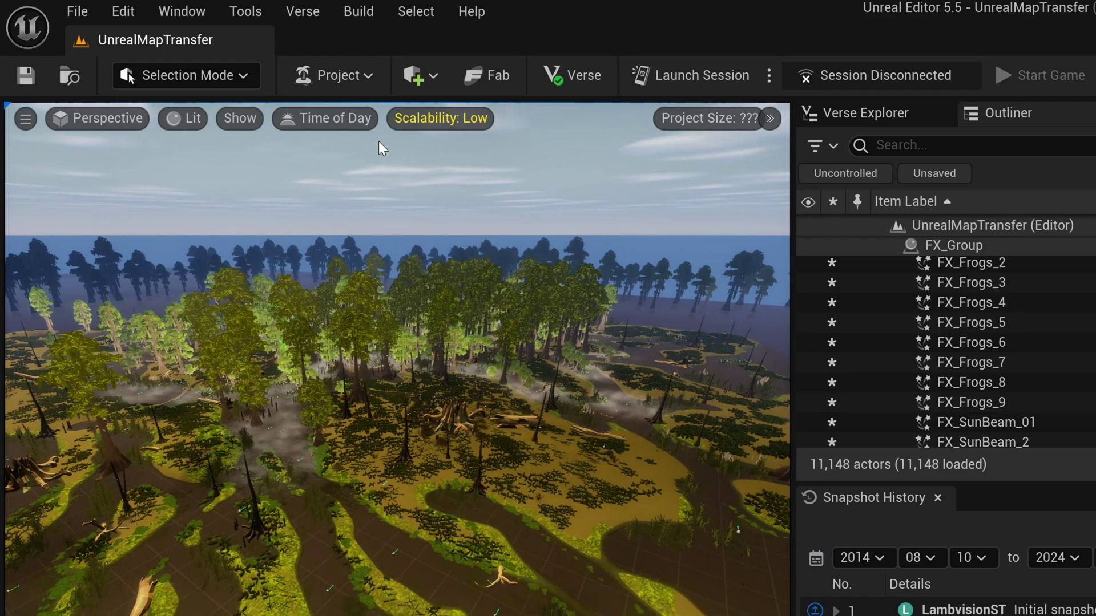
{"action": "right_click_drag", "start_coordinate": [568, 323], "coordinate": [571, 310]}
{"action": "right_click_drag", "start_coordinate": [613, 440], "coordinate": [613, 440]}
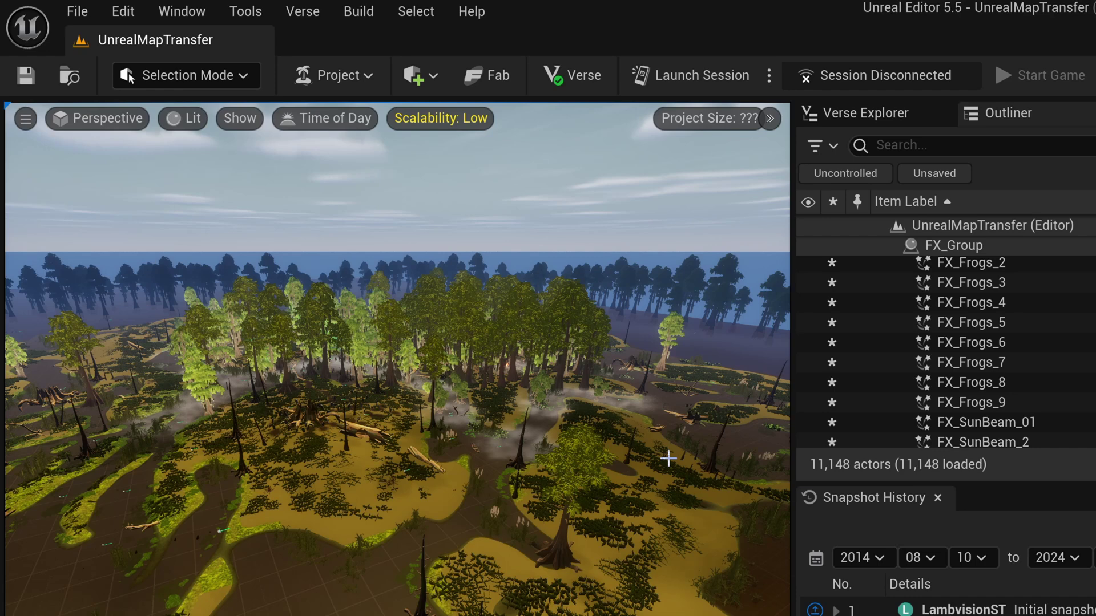
Step: Save the UnrealMapTransfer level and all listed migrated content
{"action": "key", "text": "ctrl+s"}
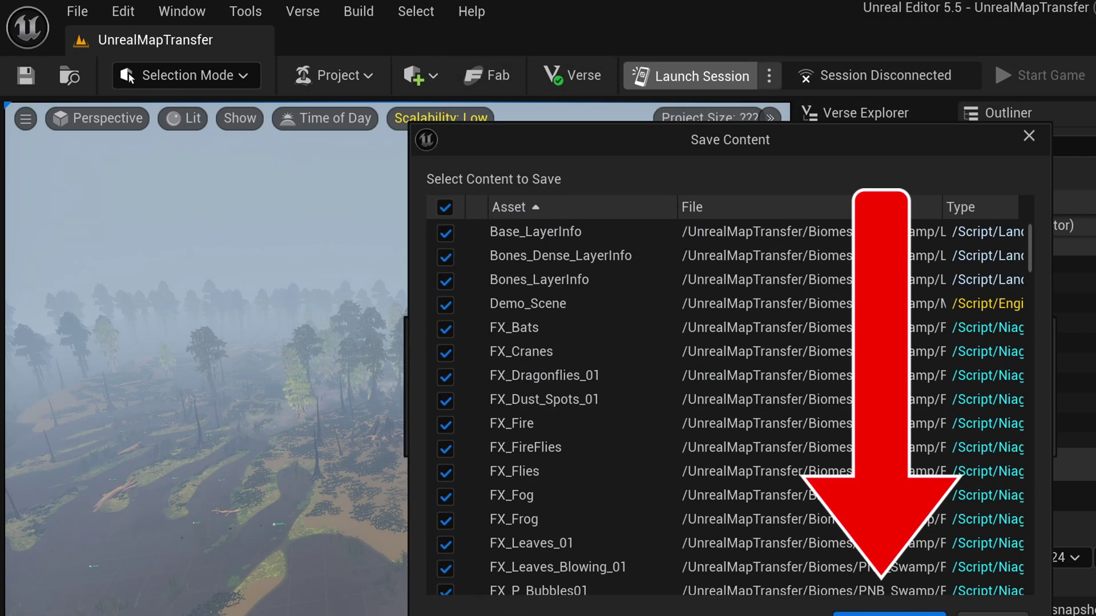
{"action": "left_click", "coordinate": [889, 614]}
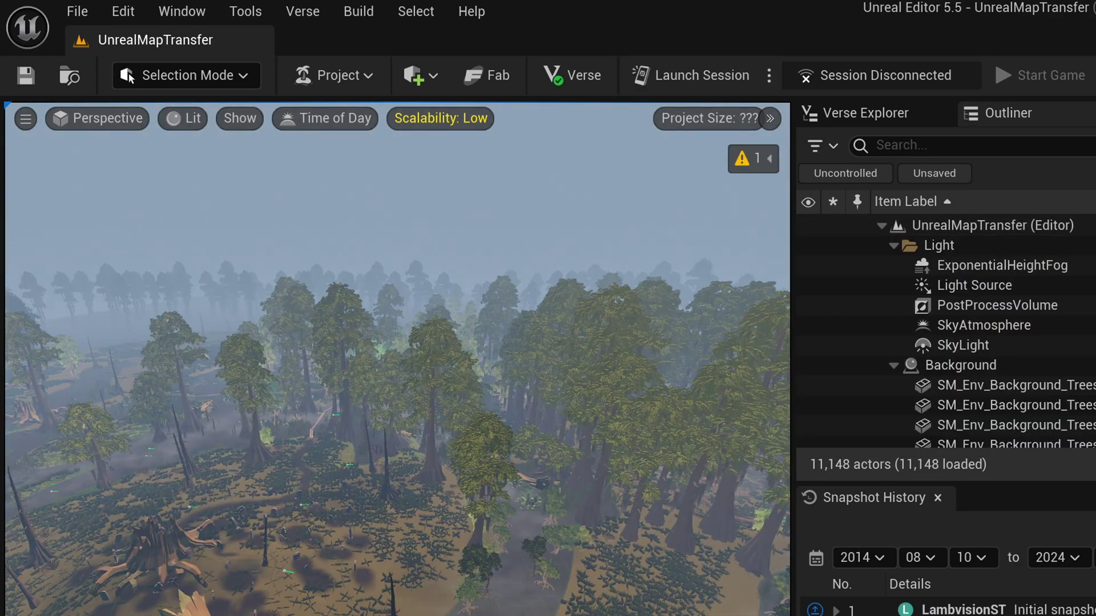
Step: Try to launch a session and examine the Editor Errors listed in the Message Log
{"action": "key", "text": "ctrl+space"}
{"action": "key", "text": "ctrl+space"}
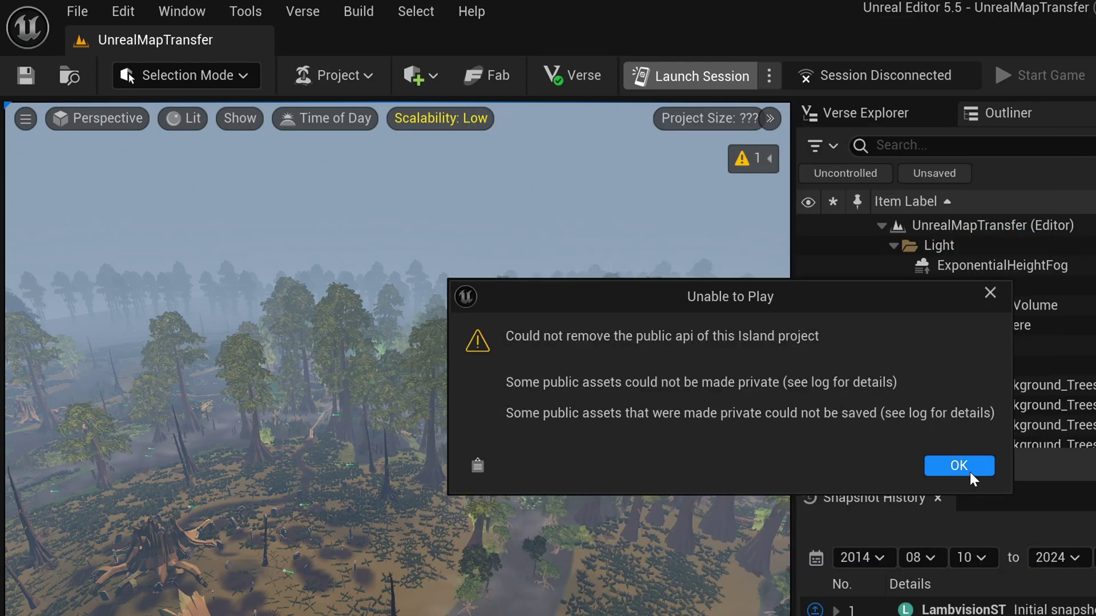
{"action": "left_click", "coordinate": [965, 468]}
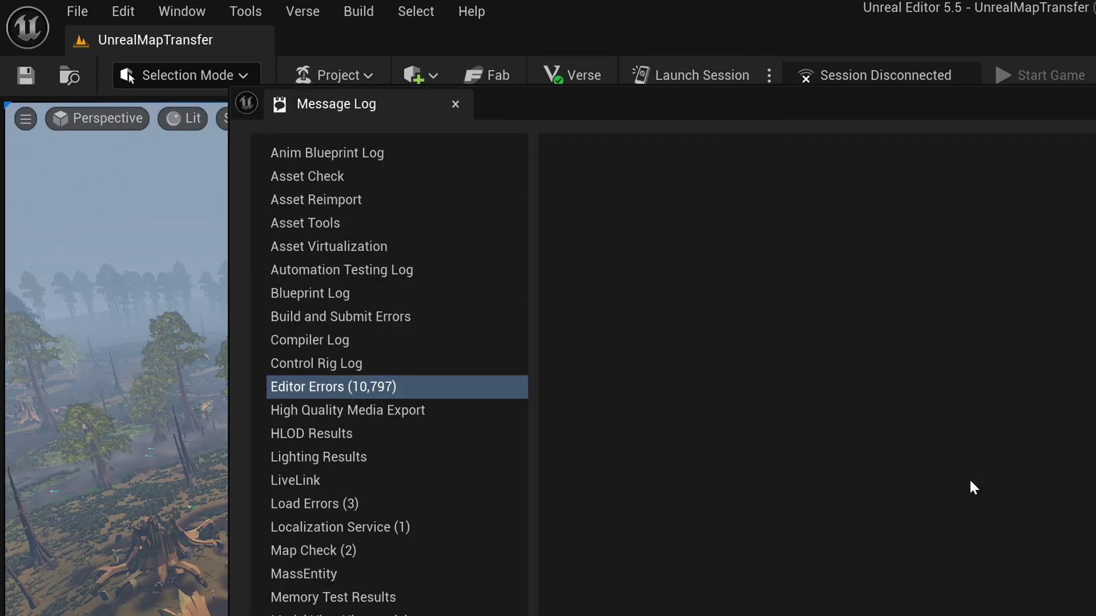
{"action": "scroll", "coordinate": [941, 503], "scroll_direction": "down", "scroll_amount": 1}
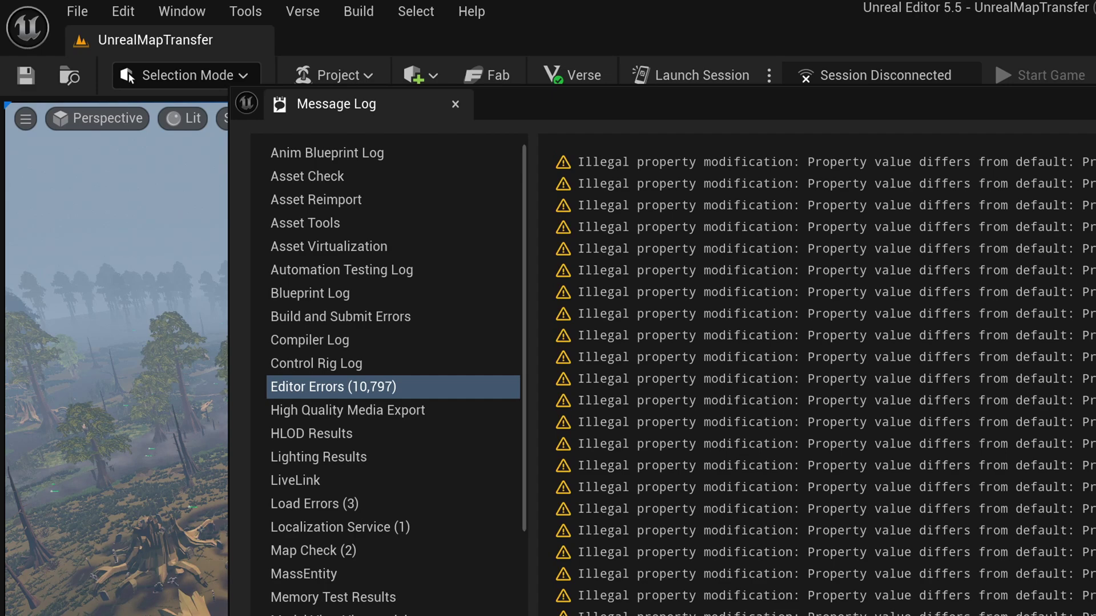
{"action": "scroll", "coordinate": [816, 377], "scroll_direction": "right", "scroll_amount": 5}
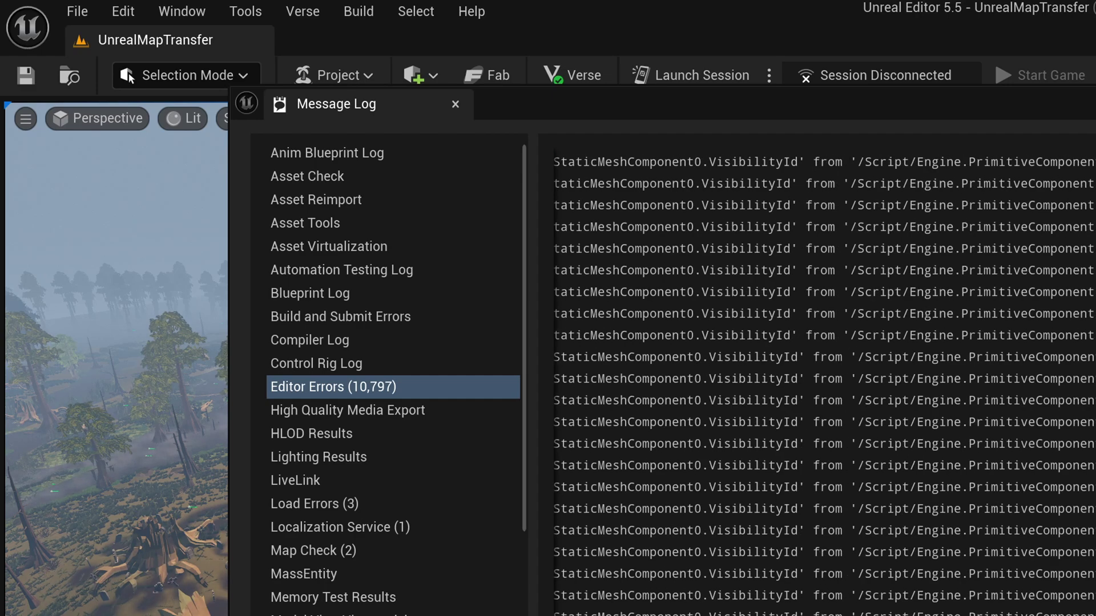
{"action": "scroll", "coordinate": [817, 377], "scroll_direction": "down", "scroll_amount": 2}
{"action": "scroll", "coordinate": [817, 377], "scroll_direction": "down", "scroll_amount": 8}
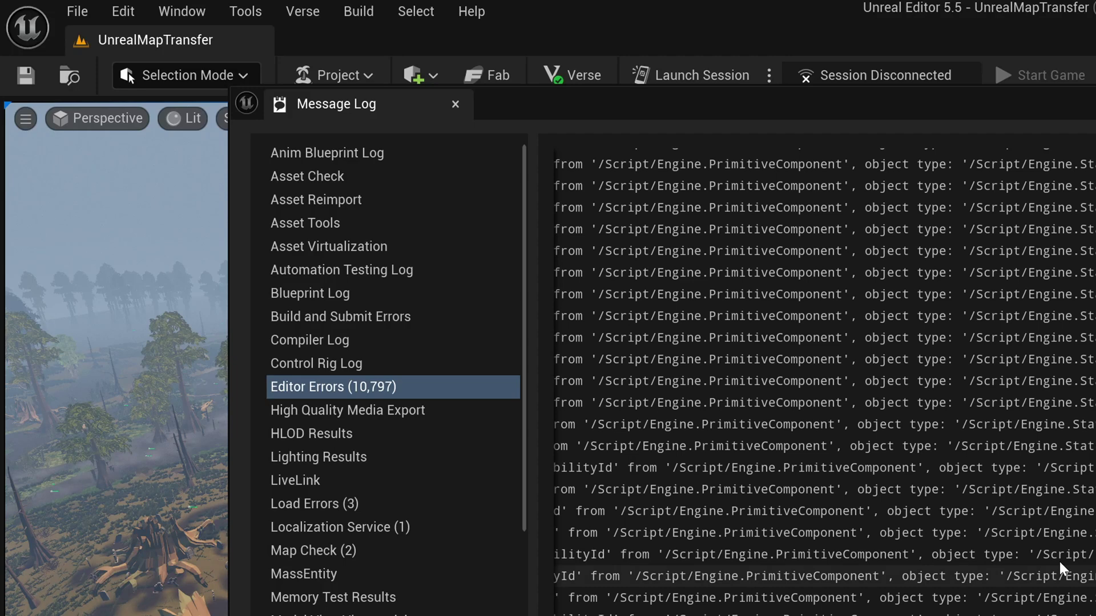
{"action": "left_click", "coordinate": [1093, 102]}
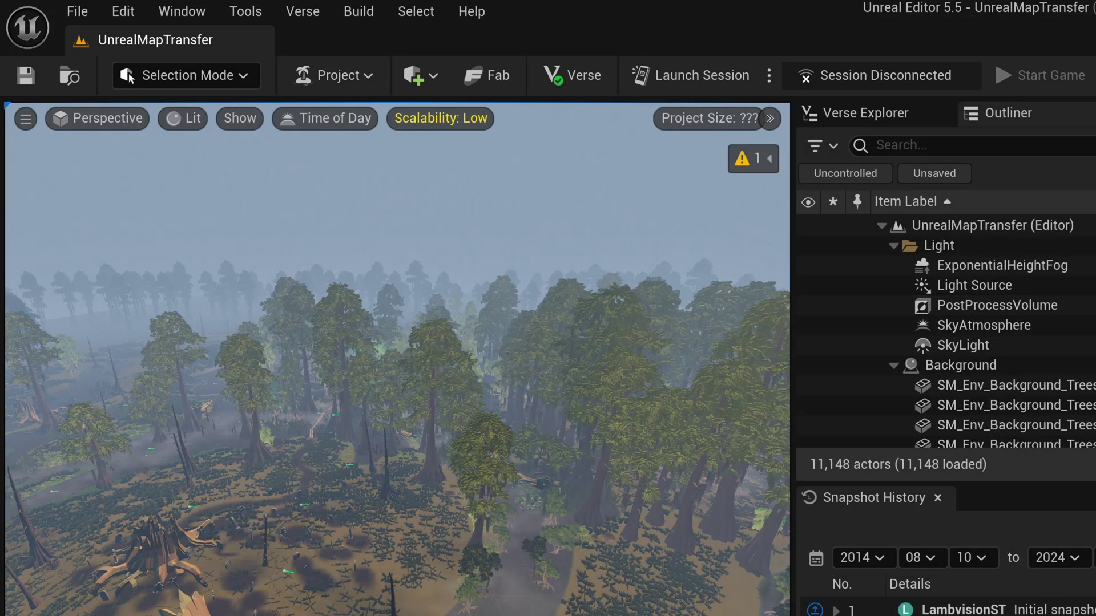
Step: Delete the Demo_Scene and Demo_Scene_BuiltData assets from the Biomes/PNB_Swamp/Maps folder
{"action": "key", "text": "ctrl+space"}
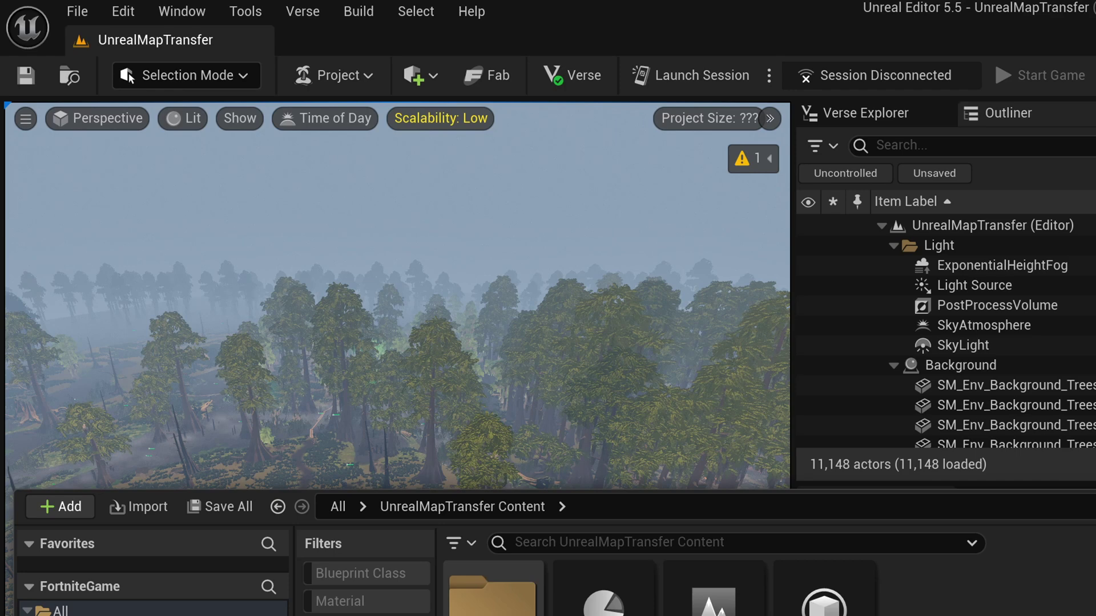
{"action": "double_click", "coordinate": [493, 598]}
{"action": "double_click", "coordinate": [602, 597]}
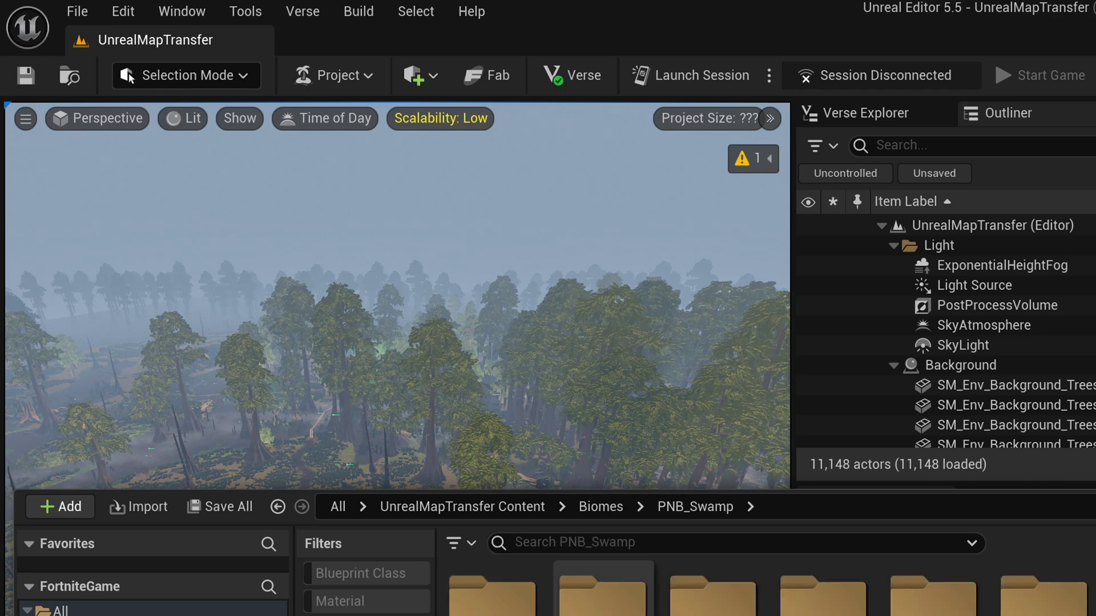
{"action": "double_click", "coordinate": [824, 593]}
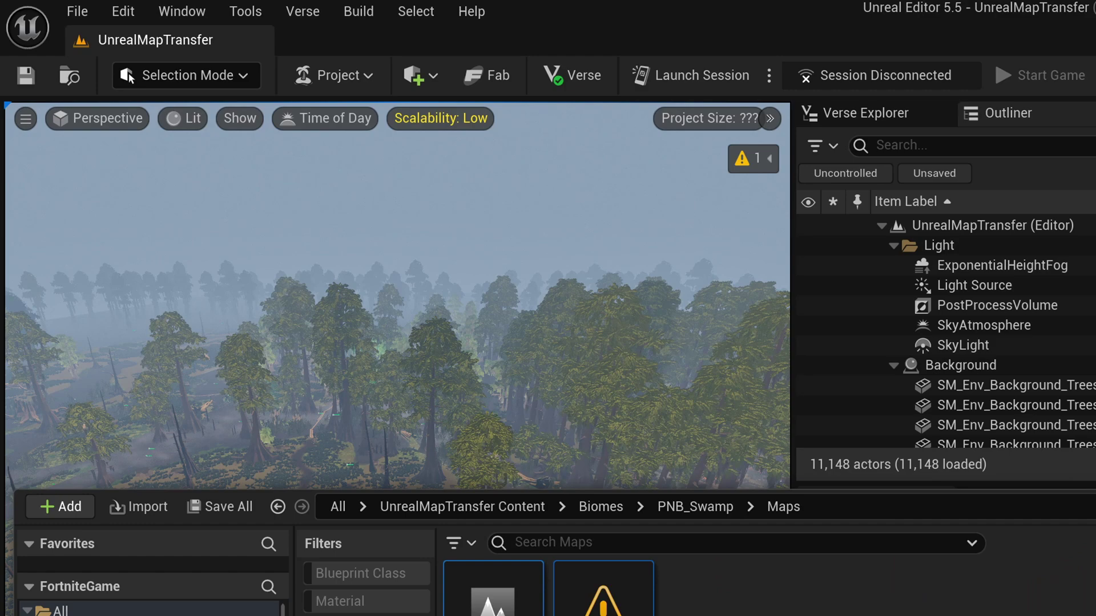
{"action": "key", "text": "Delete"}
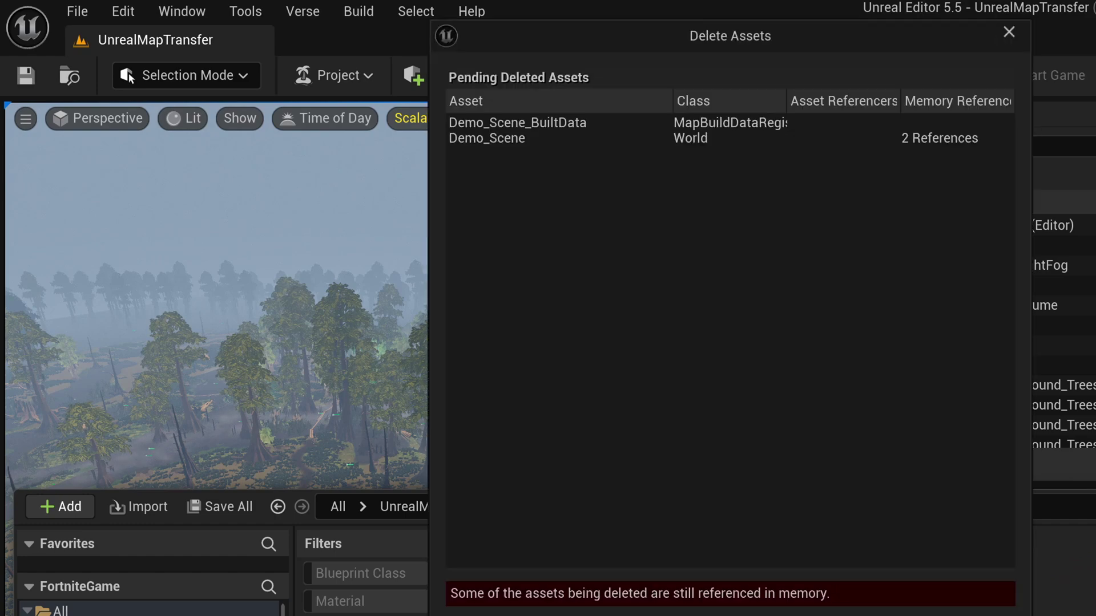
{"action": "key", "text": "Escape"}
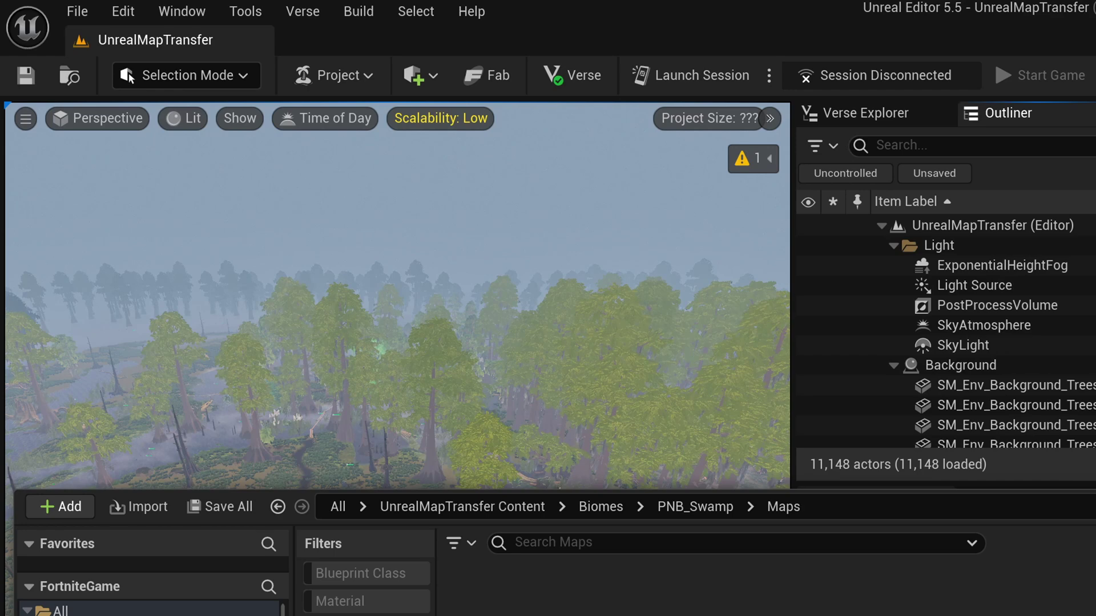
{"action": "left_click", "coordinate": [678, 358]}
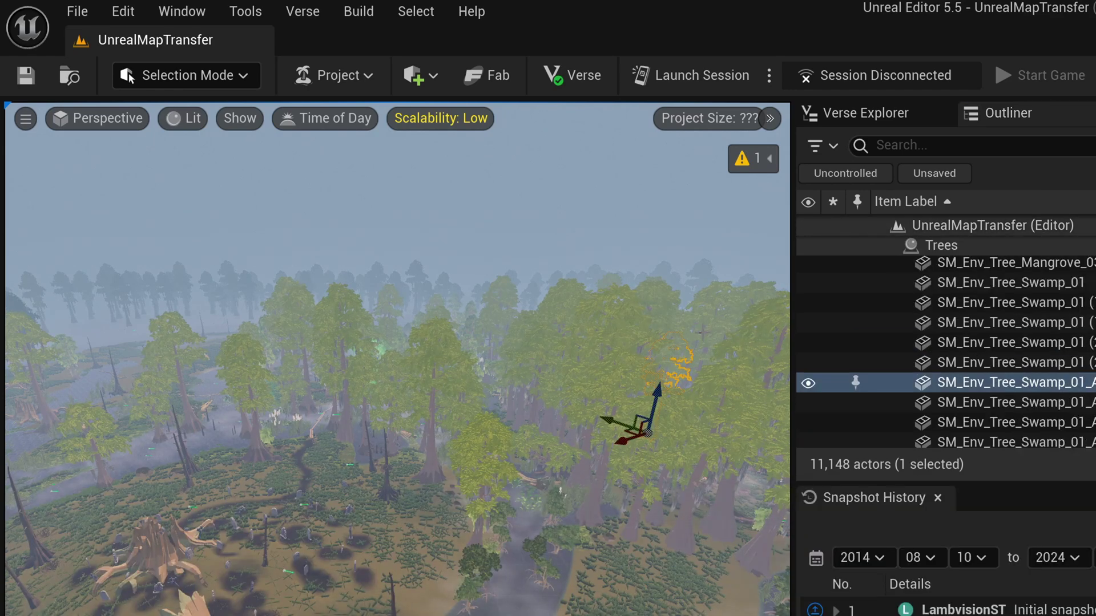
Step: Try launching the session again and read the full disallowed-object error in the Message Log
{"action": "left_click", "coordinate": [710, 84]}
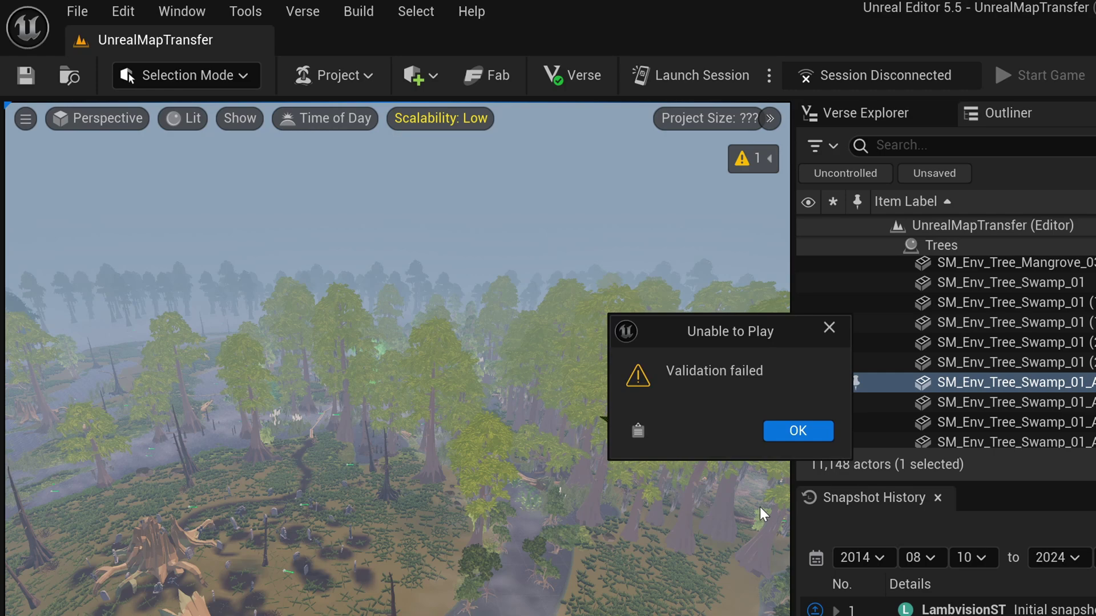
{"action": "left_click", "coordinate": [792, 432]}
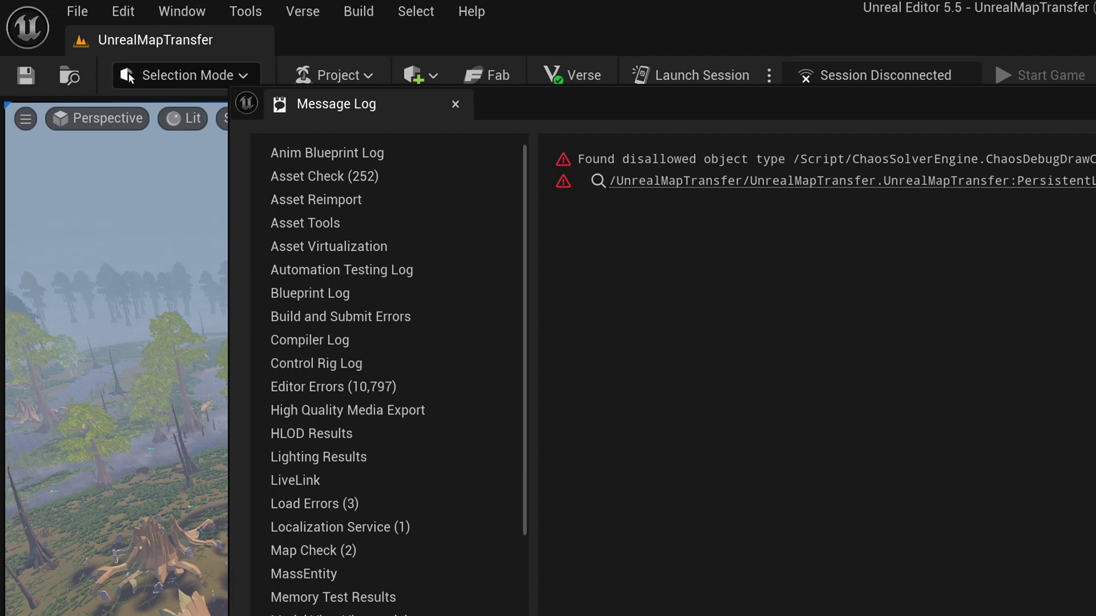
{"action": "scroll", "coordinate": [816, 170], "scroll_direction": "right", "scroll_amount": 5}
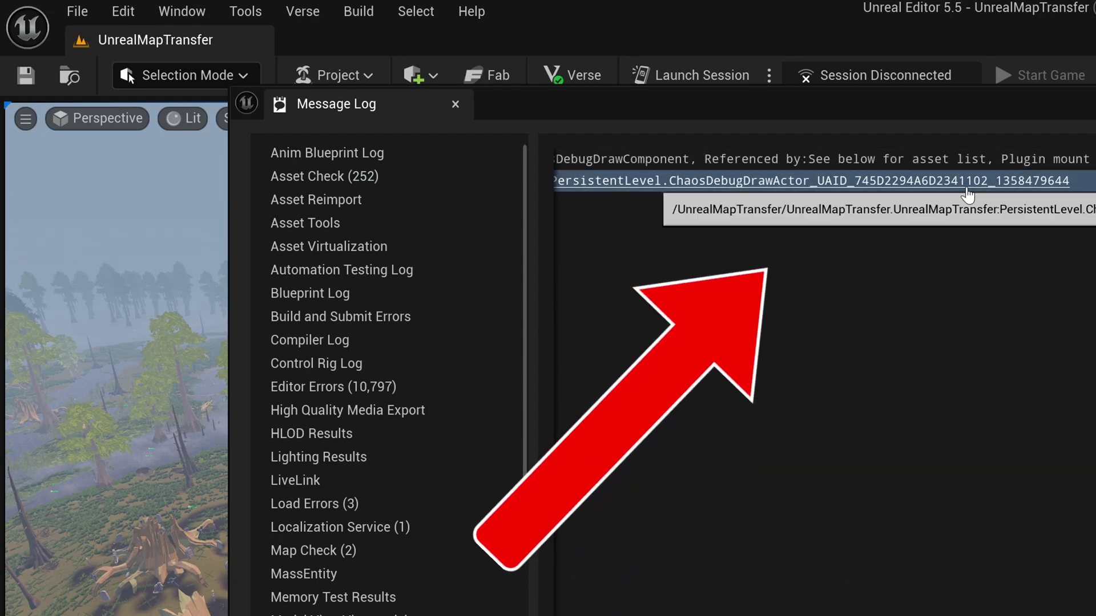
Step: Select the ChaosDebugDrawActor referenced by the validation error and delete it from the level
{"action": "left_click", "coordinate": [968, 196]}
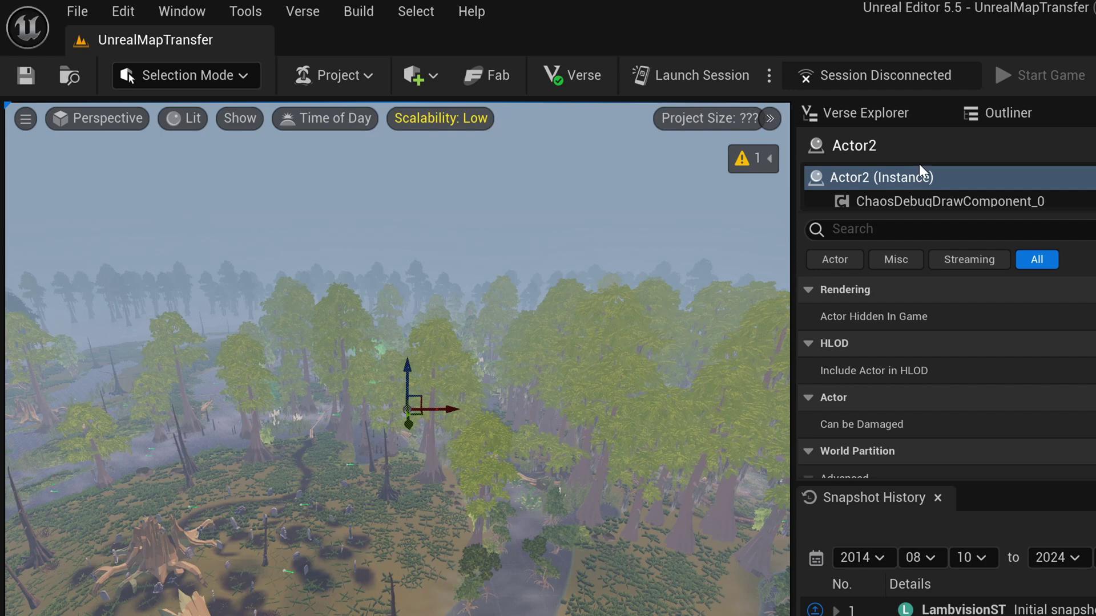
{"action": "left_click", "coordinate": [1003, 118]}
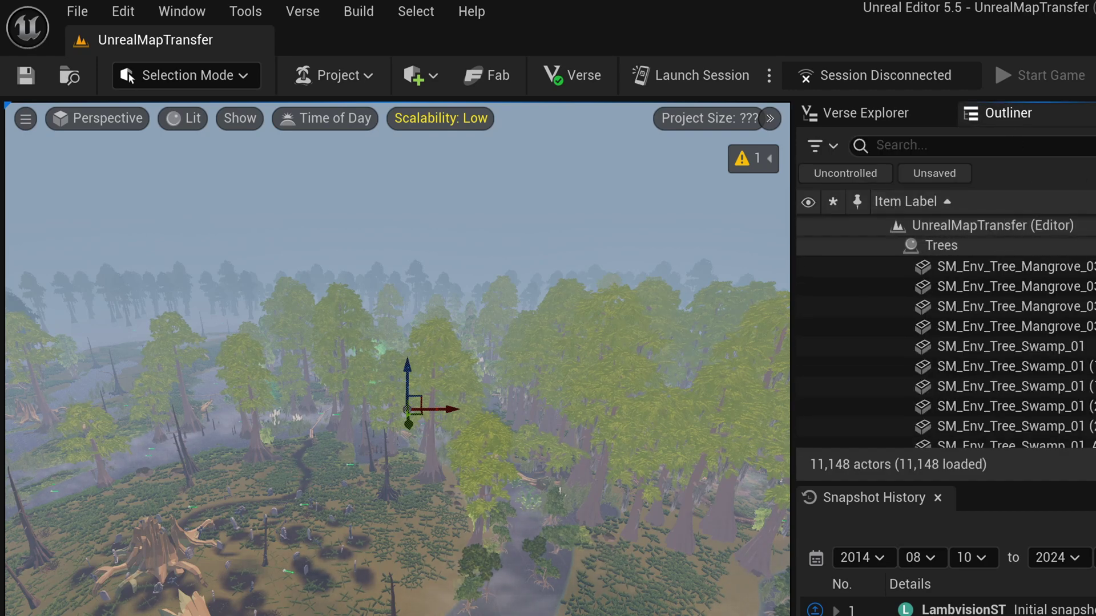
{"action": "left_click", "coordinate": [1093, 113]}
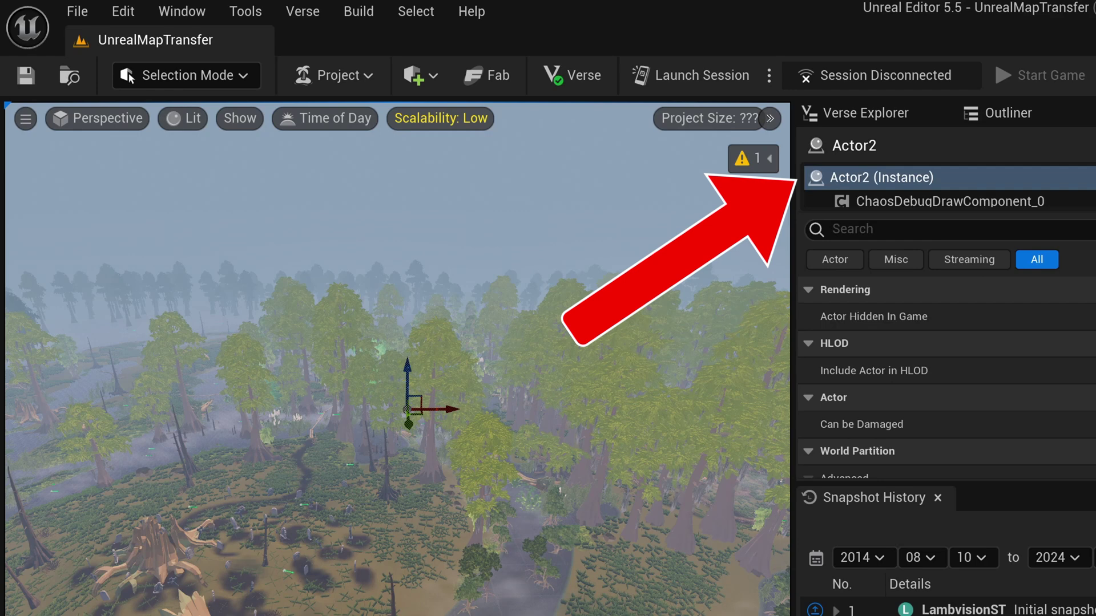
{"action": "key", "text": "Delete"}
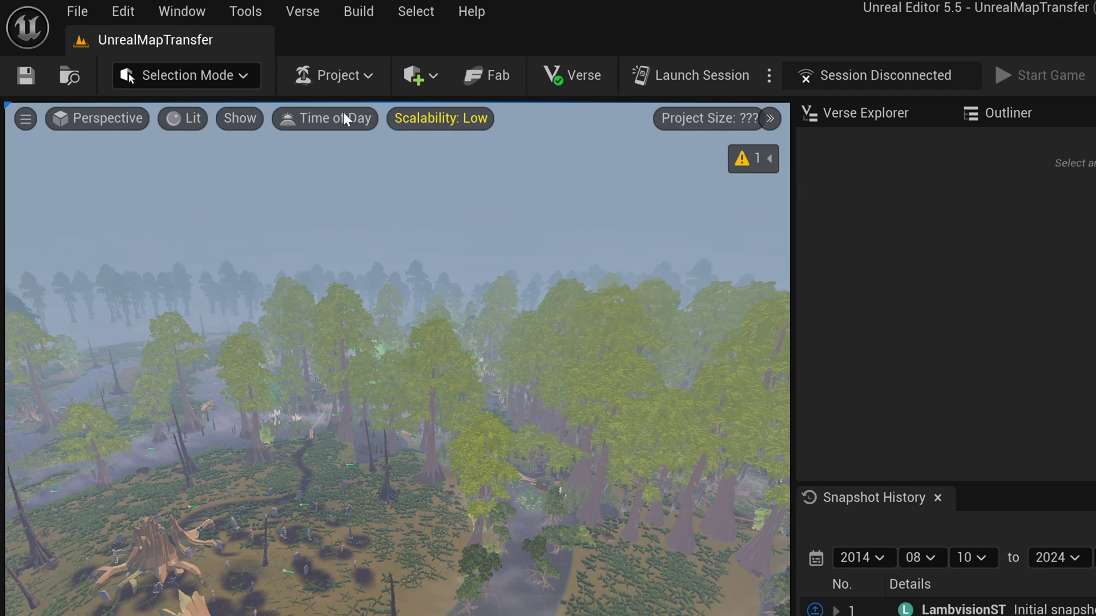
Step: Launch a session and save the pending Actor2 change
{"action": "left_click", "coordinate": [664, 73]}
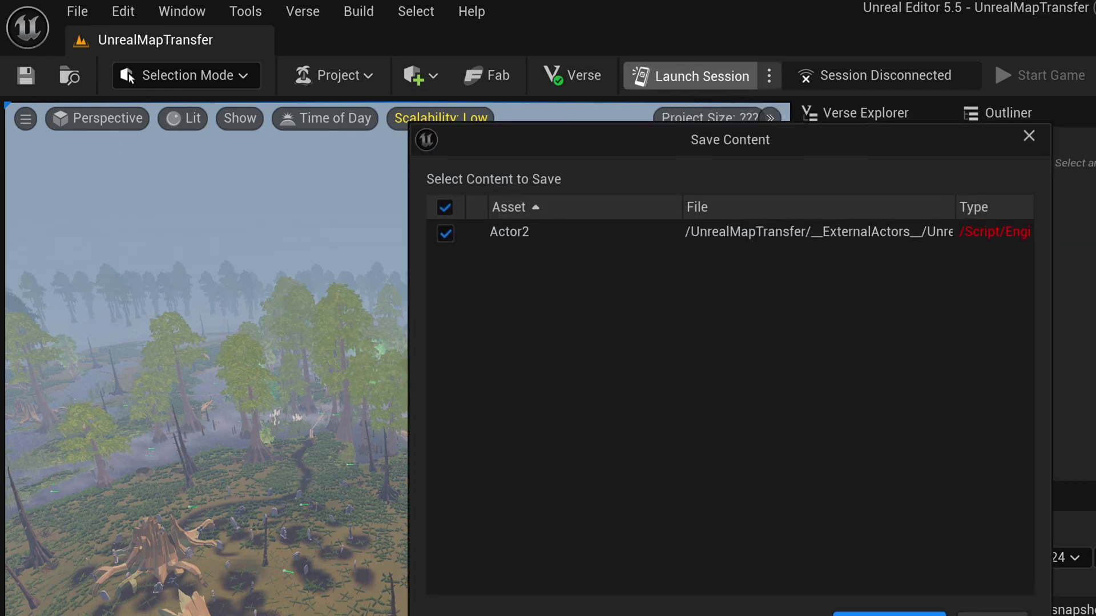
{"action": "left_click", "coordinate": [889, 614]}
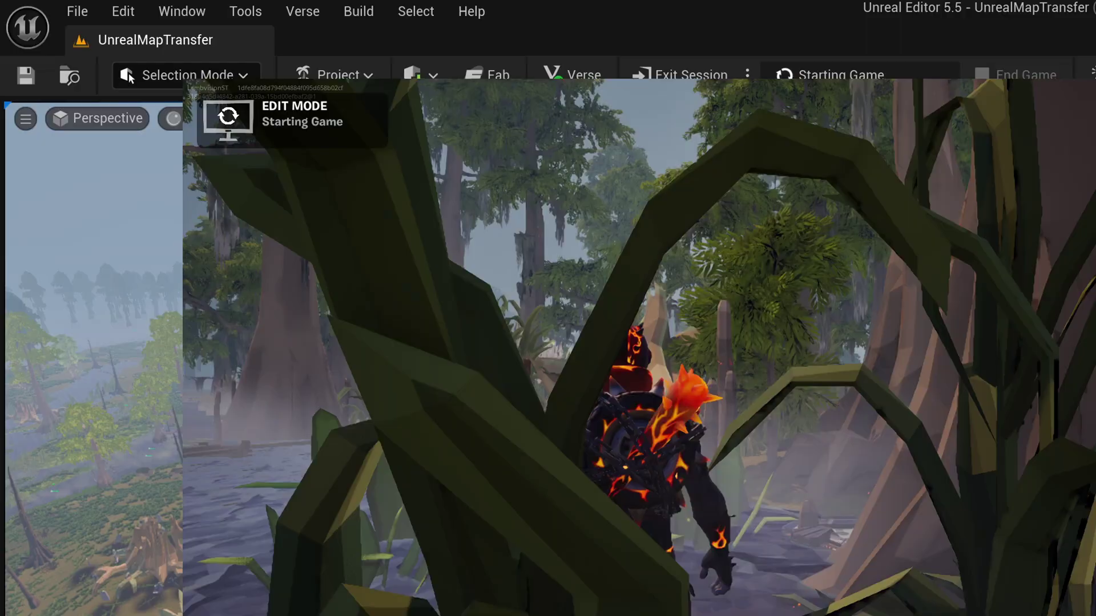
Step: Run the character through the swamp map in the live session and inspect its water, trees and terrain
{"action": "key", "text": "w"}
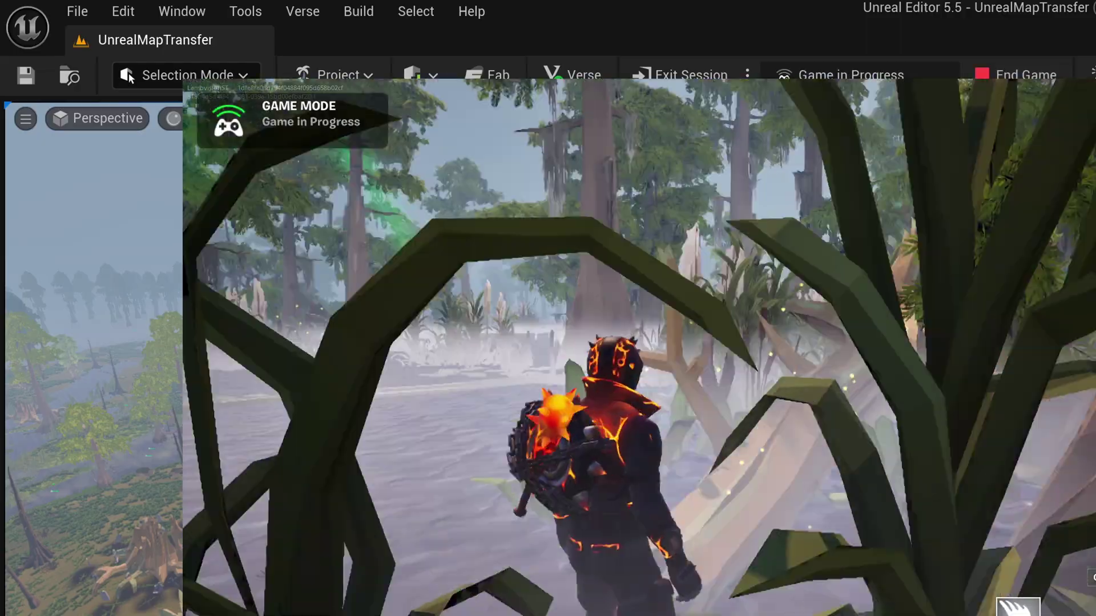
{"action": "key", "text": "shift"}
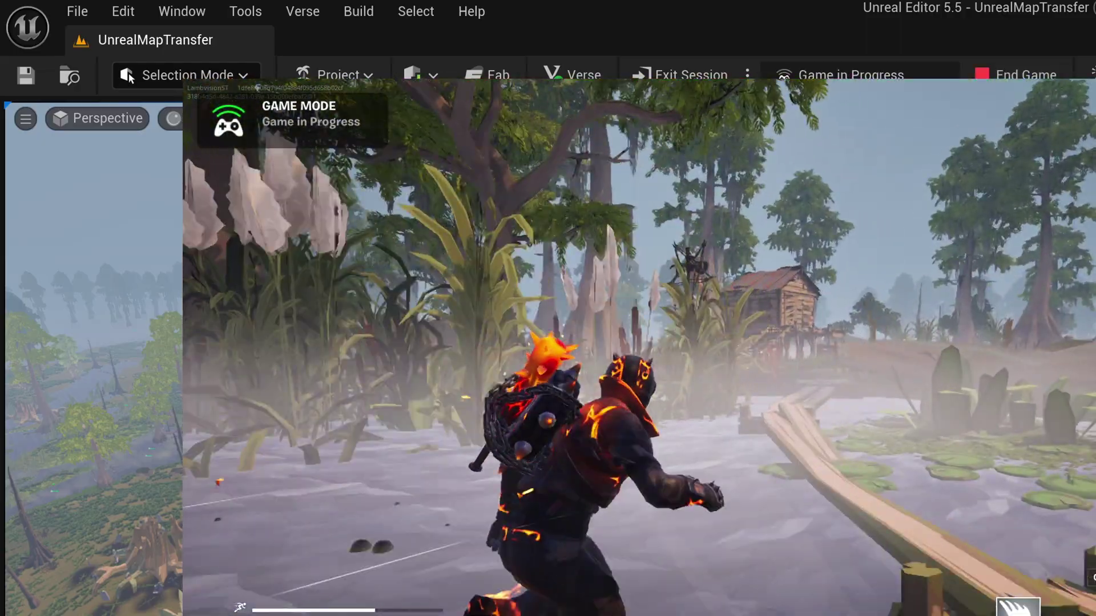
{"action": "key", "text": "space"}
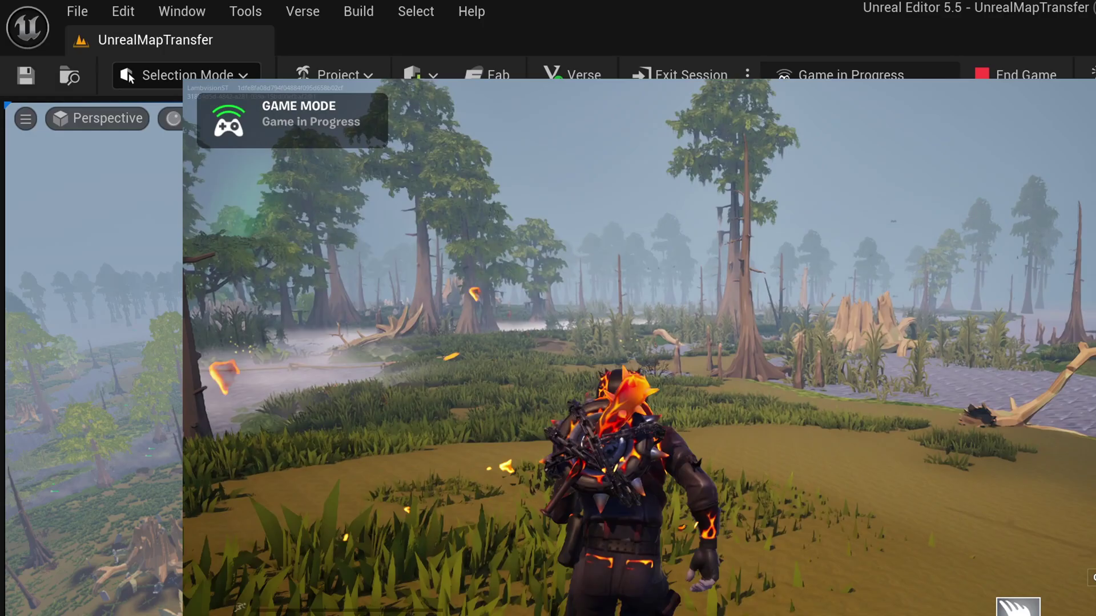
{"action": "key", "text": "shift"}
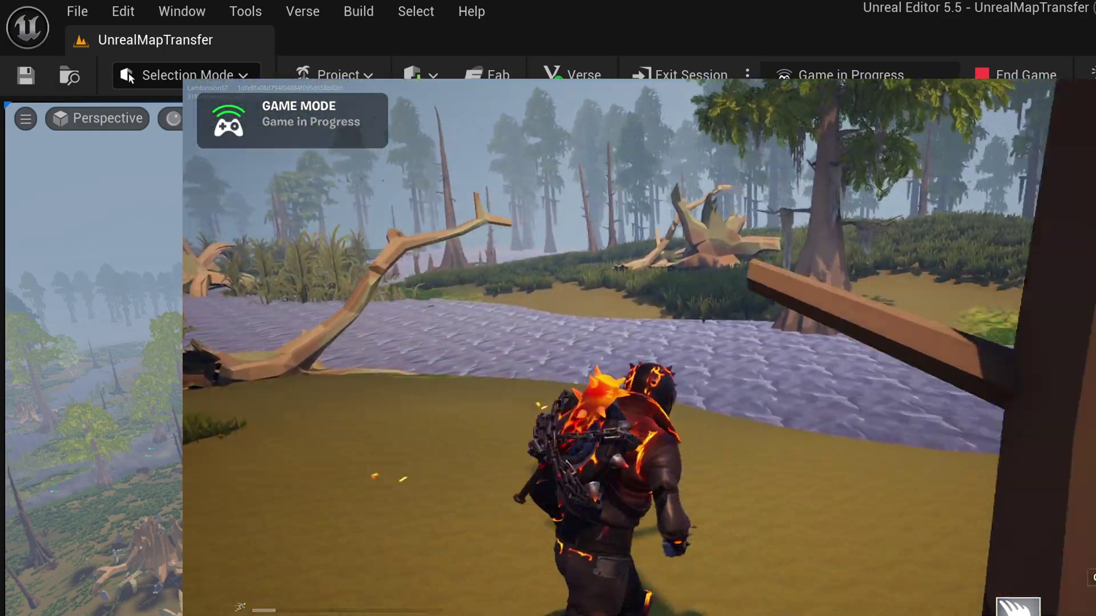